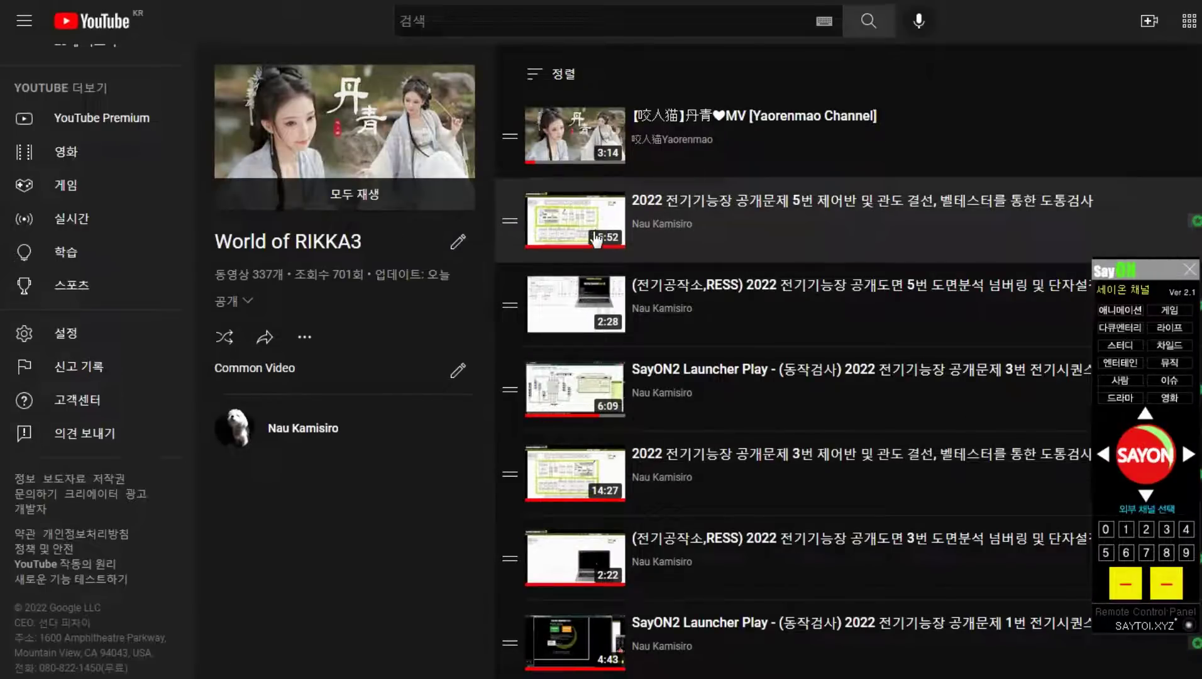
Open the playlist video "2022 전기기능장 공개문제 5번 제어반 및 관도 결선, 벨테스터를 통한 도통검사" in theater mode and mute it
{"action": "left_click", "coordinate": [871, 238]}
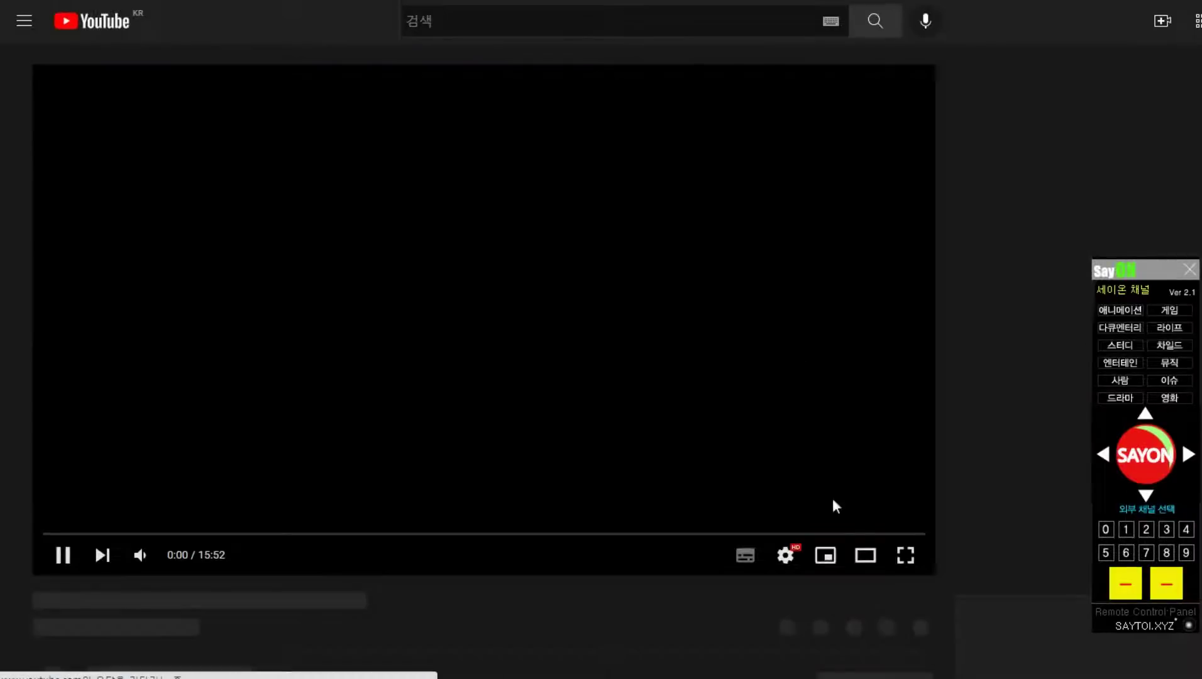
{"action": "left_click", "coordinate": [864, 555]}
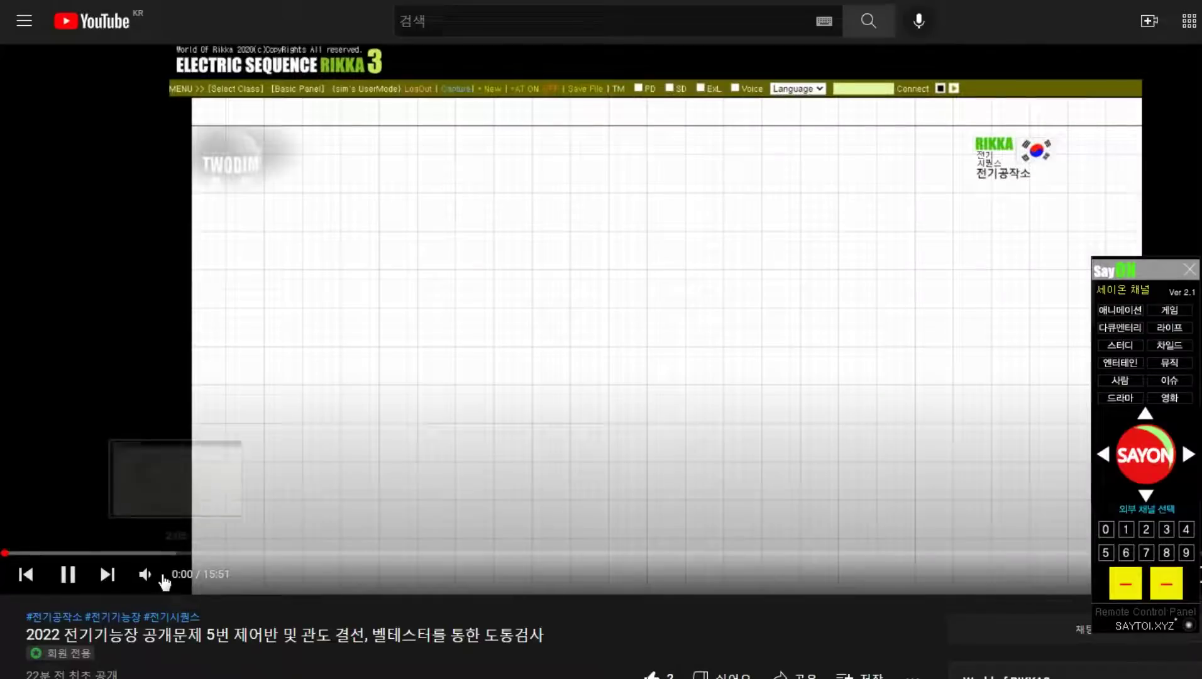
{"action": "left_click", "coordinate": [167, 574]}
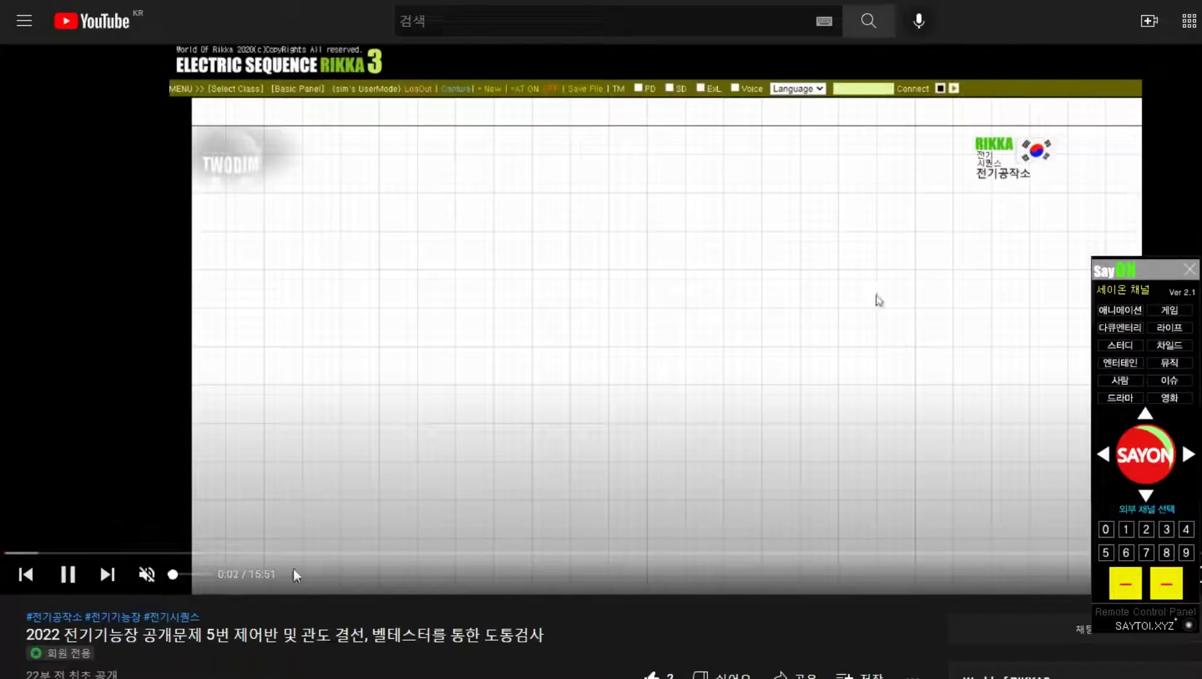
Skim the wiring video around 4:20, 15:01 and 5:33, and pause it at the control panel section
{"action": "left_click", "coordinate": [357, 553]}
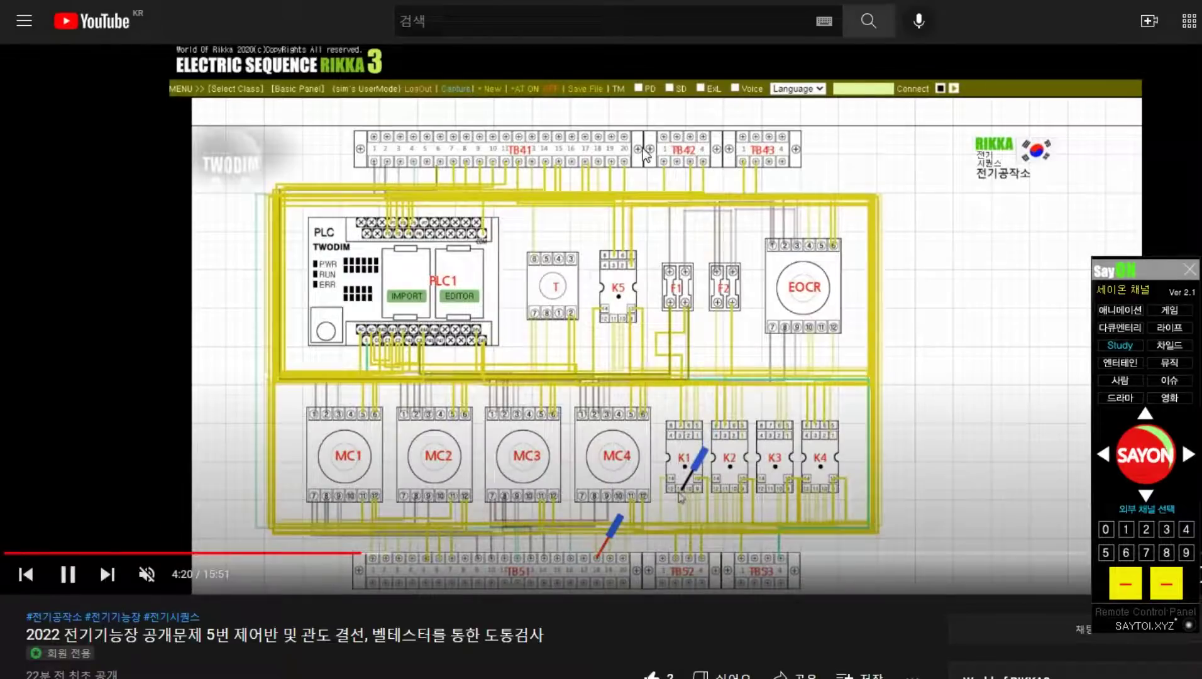
{"action": "left_click", "coordinate": [1135, 553]}
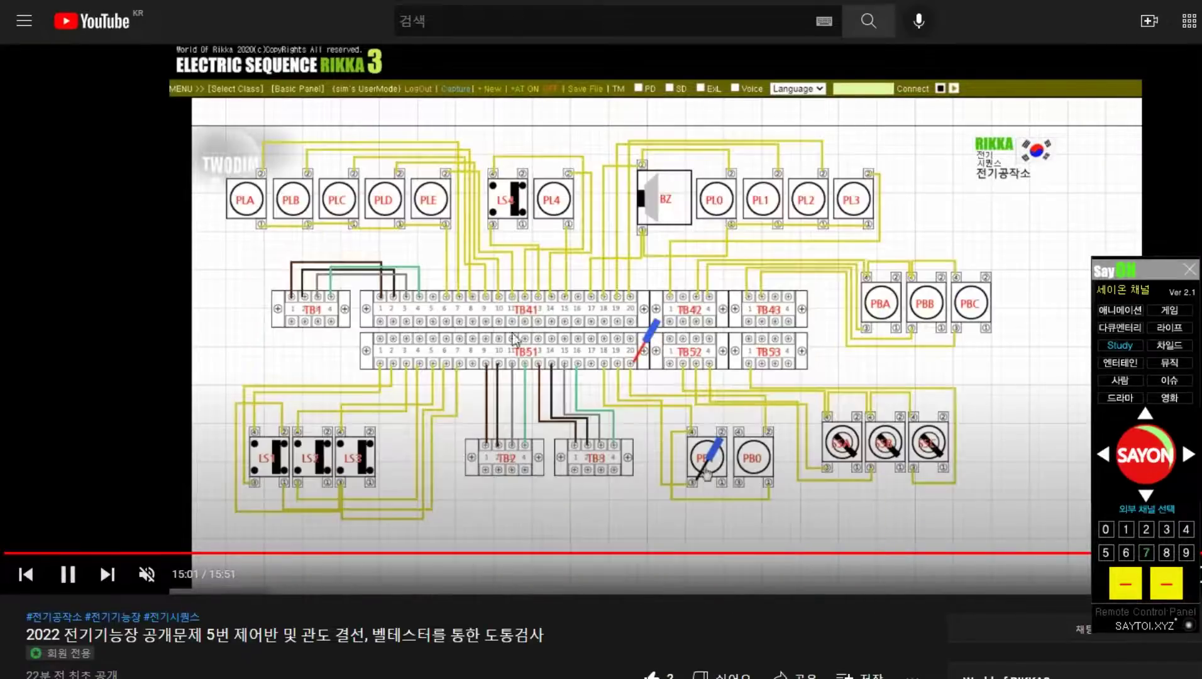
{"action": "left_click", "coordinate": [461, 553]}
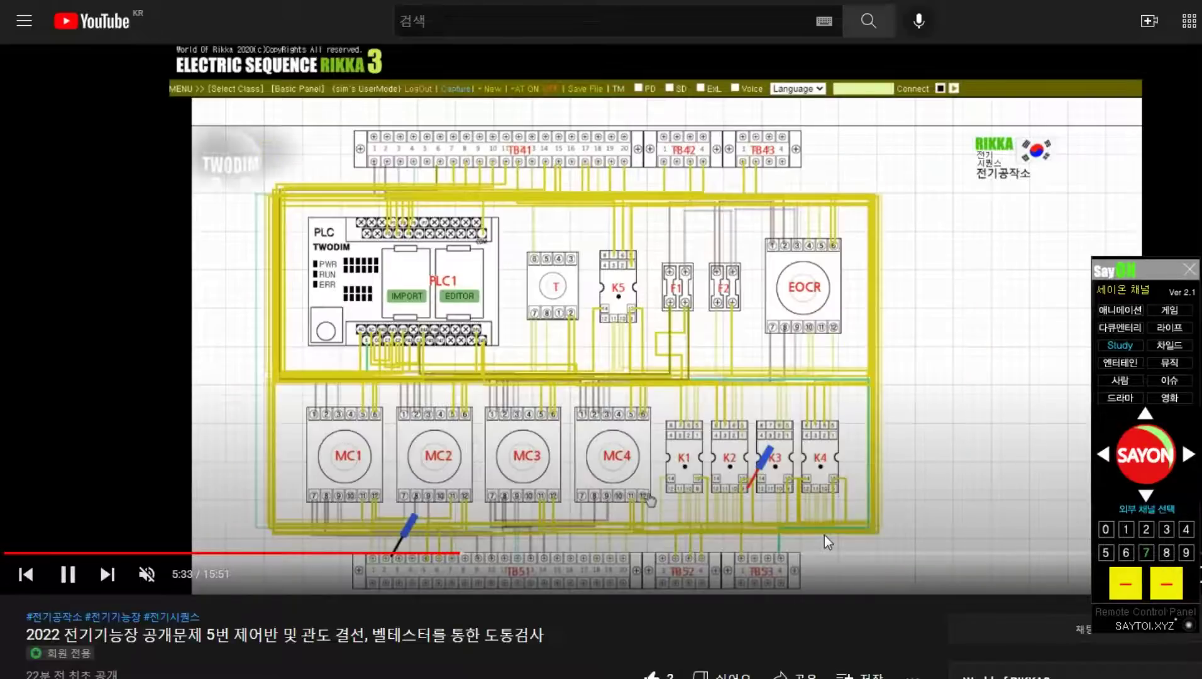
{"action": "left_click", "coordinate": [612, 419]}
Launch the SayOn2 simulation from the link in the video description and enlarge its window to fill most of the screen
{"action": "scroll", "coordinate": [612, 420], "scroll_direction": "down", "scroll_amount": 4}
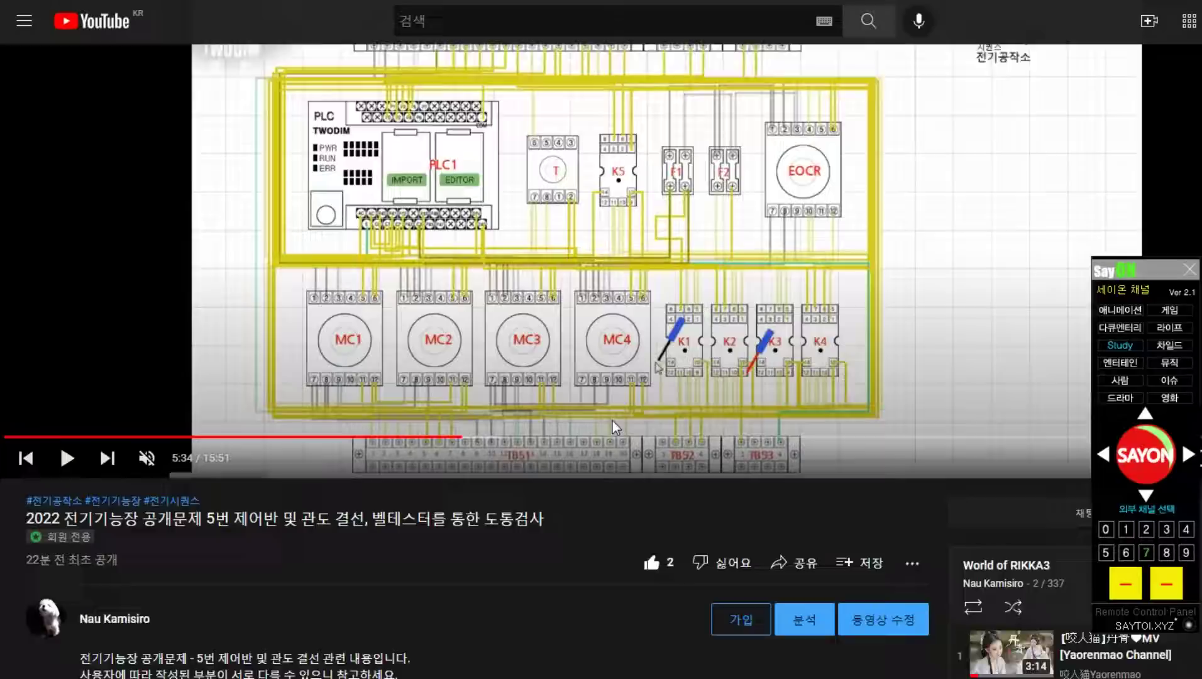
{"action": "scroll", "coordinate": [140, 568], "scroll_direction": "down", "scroll_amount": 4}
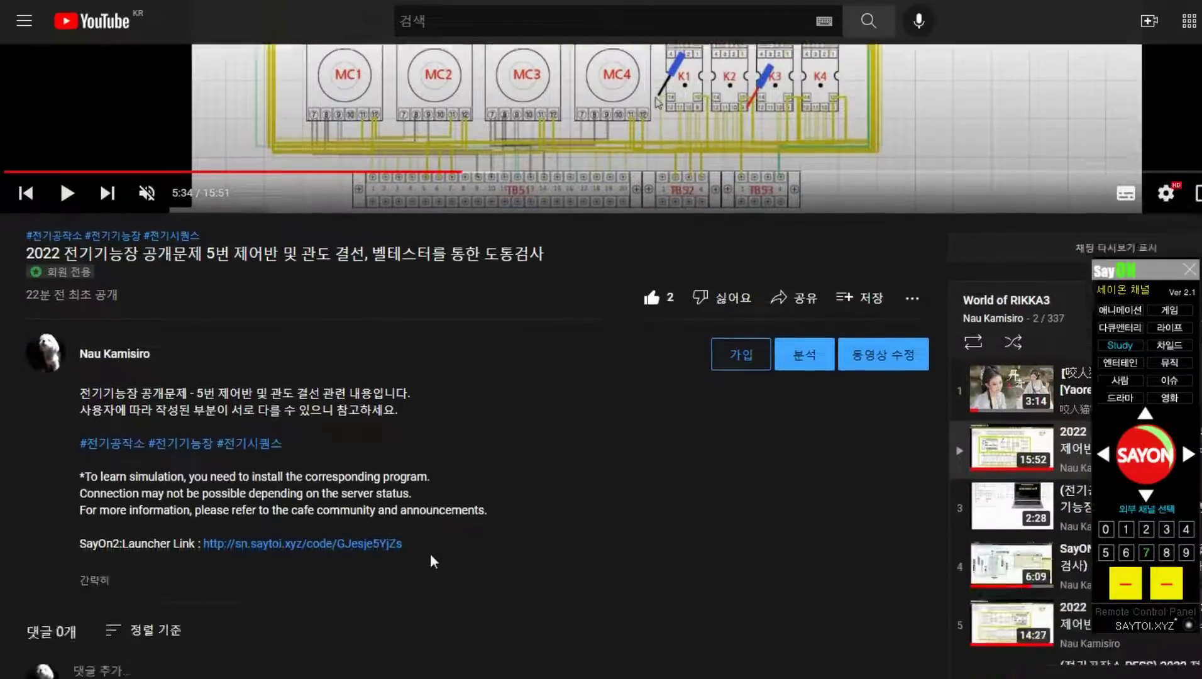
{"action": "left_click", "coordinate": [297, 425]}
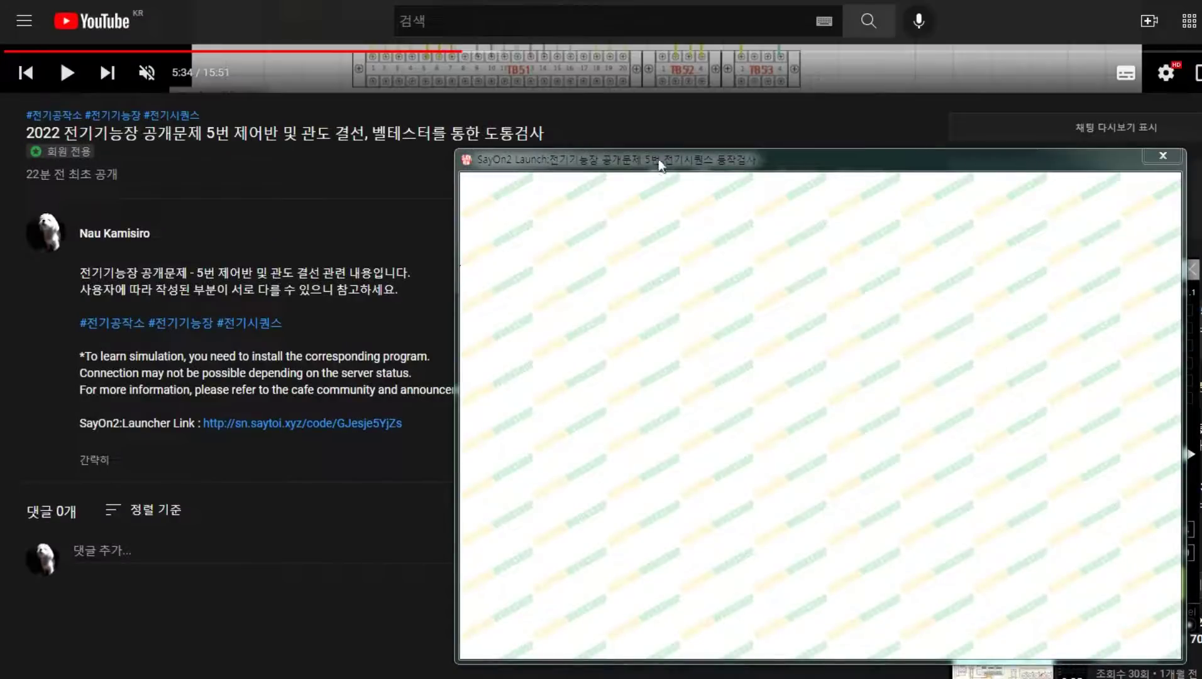
{"action": "left_click_drag", "start_coordinate": [657, 161], "coordinate": [268, 96]}
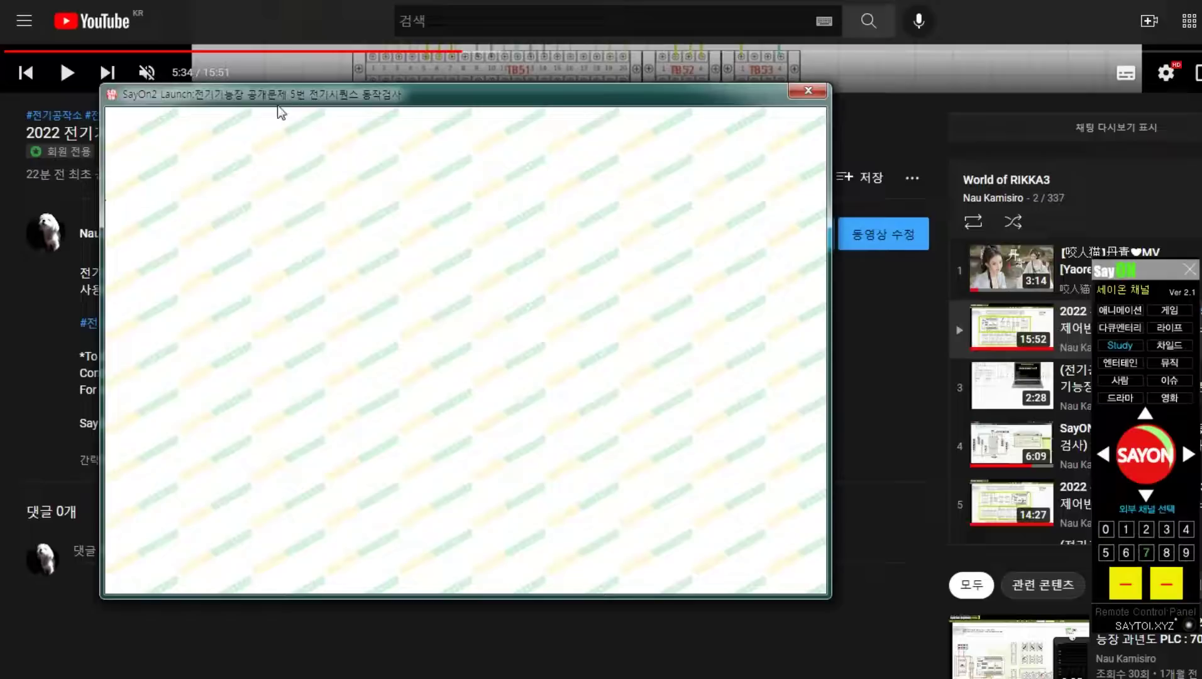
{"action": "scroll", "coordinate": [850, 405], "scroll_direction": "up", "scroll_amount": 8}
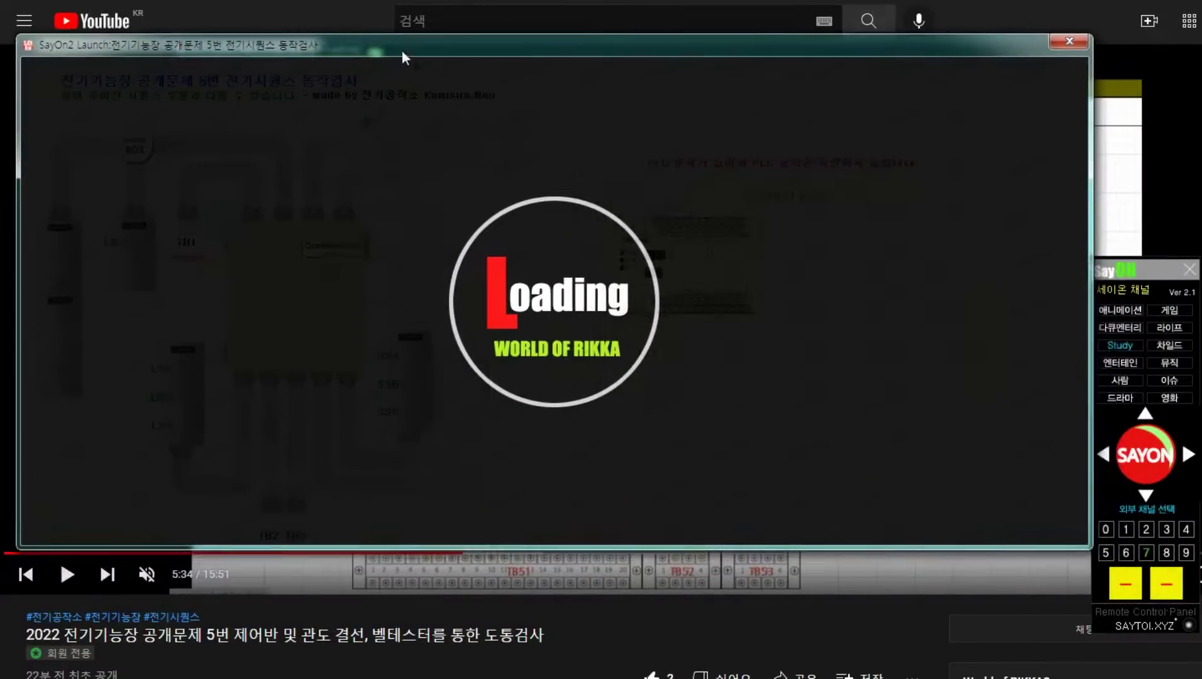
{"action": "left_click_drag", "start_coordinate": [1091, 546], "coordinate": [1184, 654]}
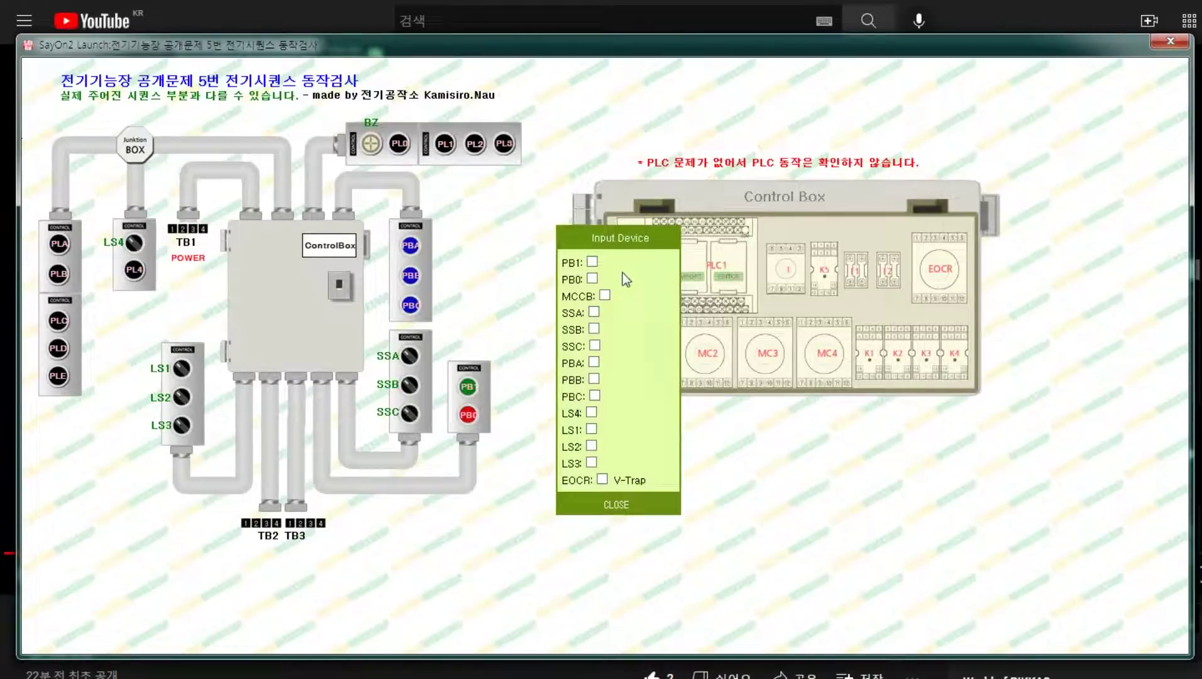
Place the Input Device panel beside the Control Box and, with MCCB on, test the EOCR V-Trap by switching it on and off
{"action": "left_click_drag", "start_coordinate": [585, 242], "coordinate": [1016, 250]}
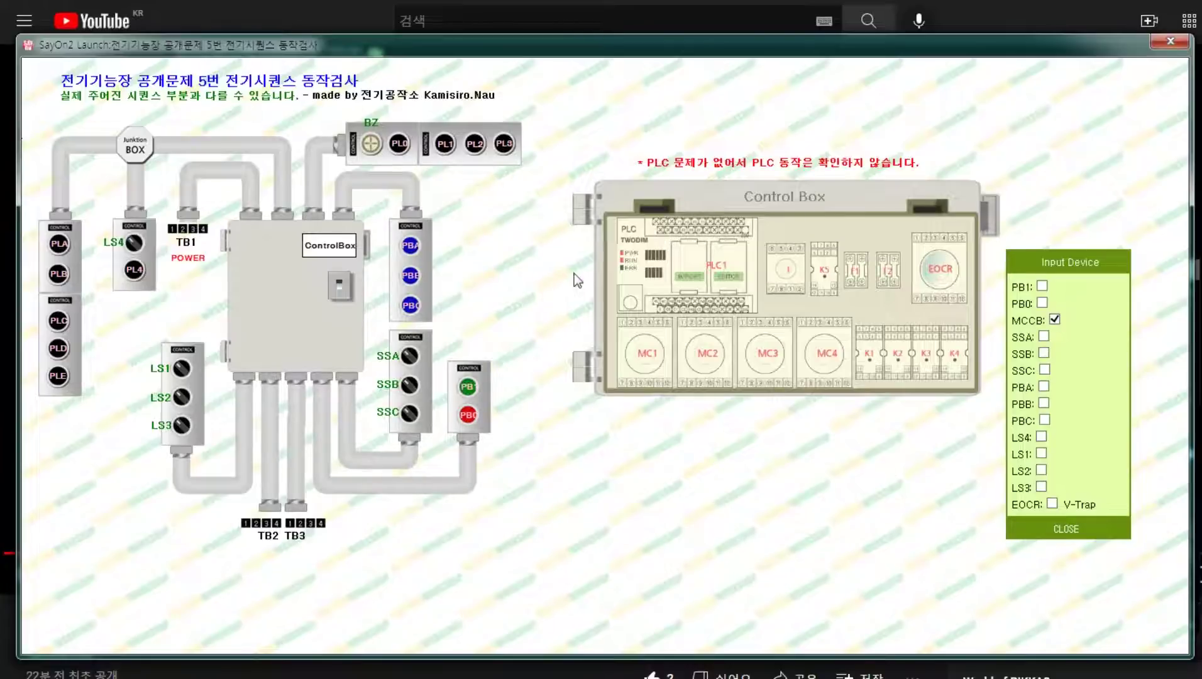
{"action": "left_click", "coordinate": [1052, 506]}
{"action": "left_click", "coordinate": [1050, 504]}
Run the sequence by switching PB1, LS2 and LS4 on and off in turn, and stop it with PB0
{"action": "left_click", "coordinate": [1042, 287]}
{"action": "left_click", "coordinate": [1042, 288]}
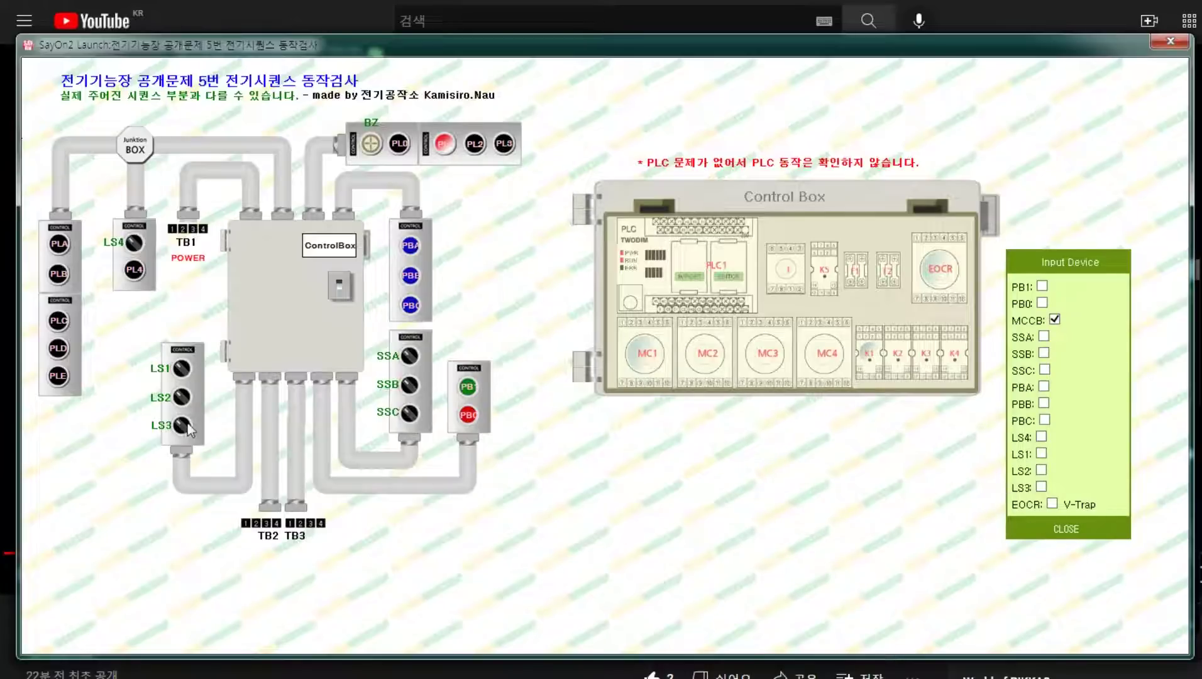
{"action": "left_click", "coordinate": [1040, 472]}
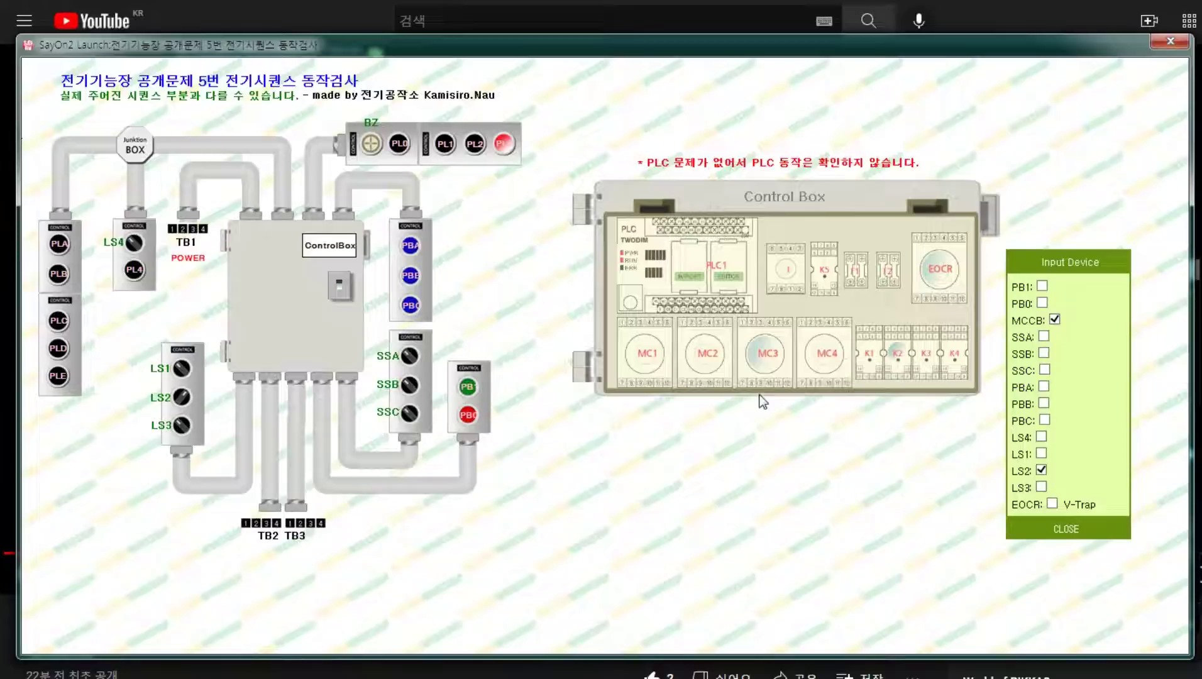
{"action": "left_click", "coordinate": [1040, 471]}
{"action": "left_click", "coordinate": [1040, 438]}
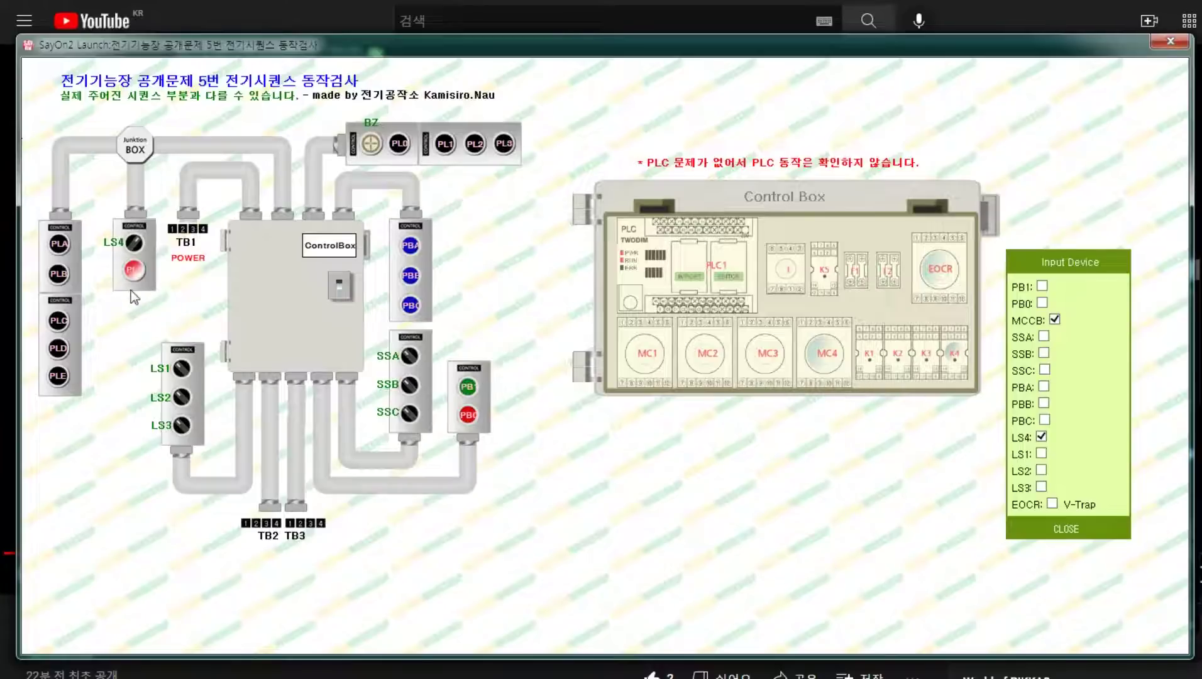
{"action": "left_click", "coordinate": [1041, 436]}
{"action": "left_click", "coordinate": [1042, 303]}
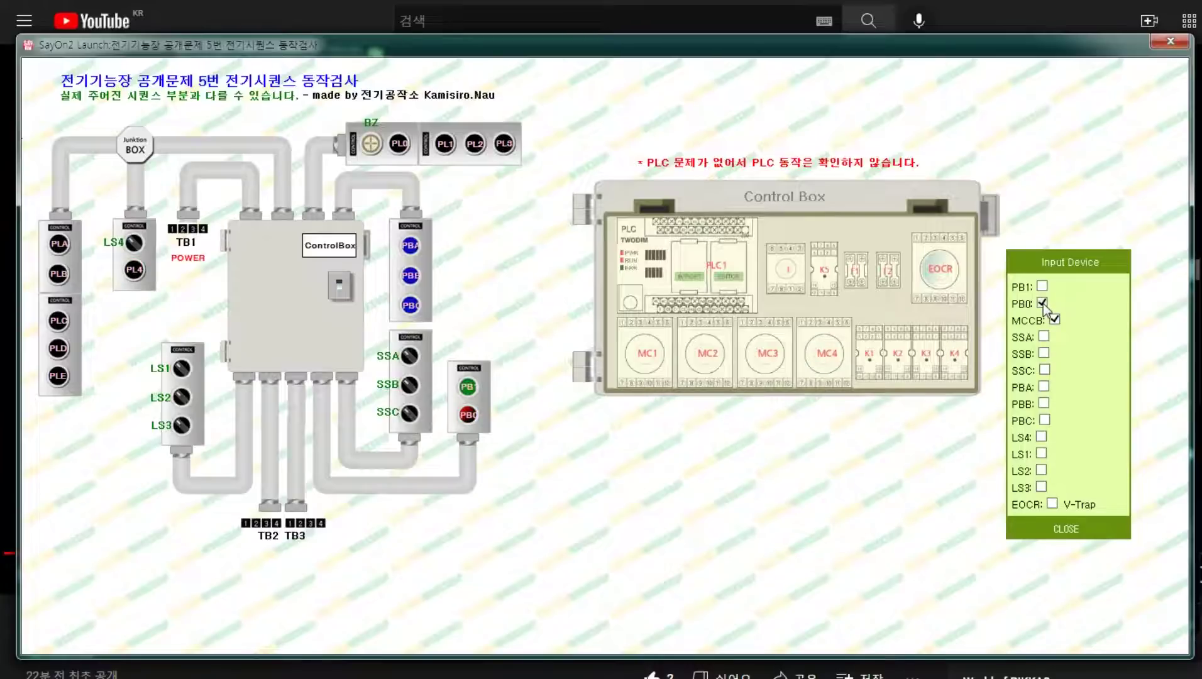
{"action": "left_click", "coordinate": [1042, 303]}
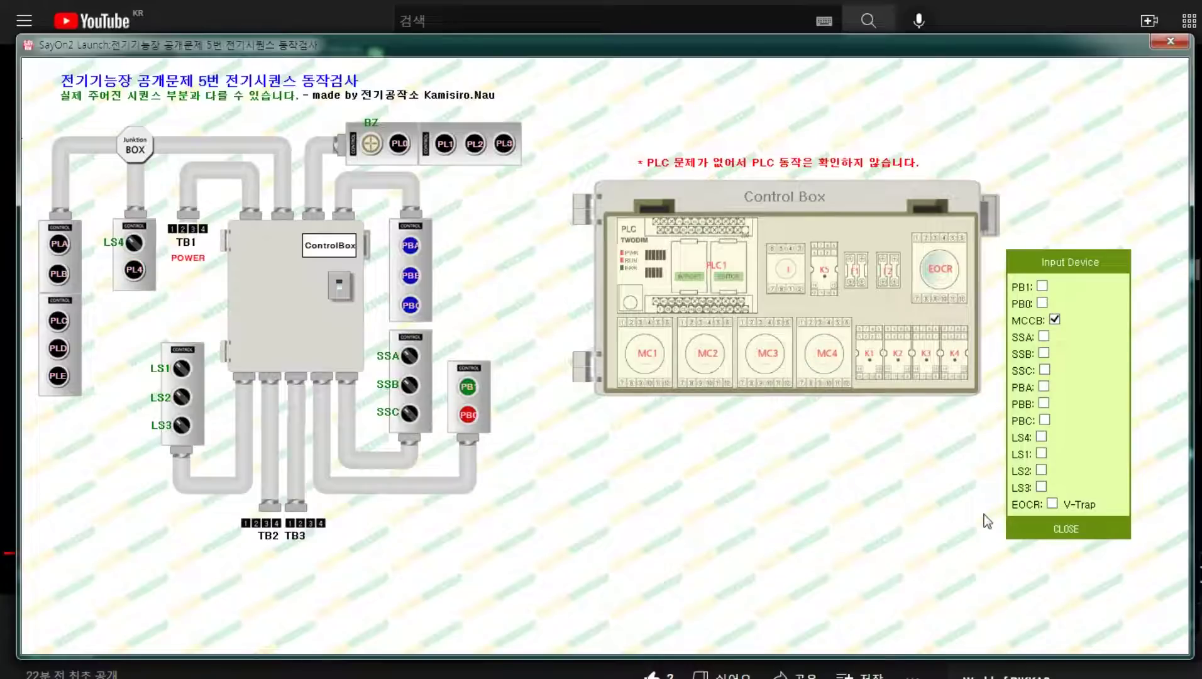
Restart with a momentary PB1, switch LS1 on, pulse PB1 again and release LS1
{"action": "left_click", "coordinate": [1042, 292]}
{"action": "left_click", "coordinate": [1042, 289]}
{"action": "left_click", "coordinate": [1040, 453]}
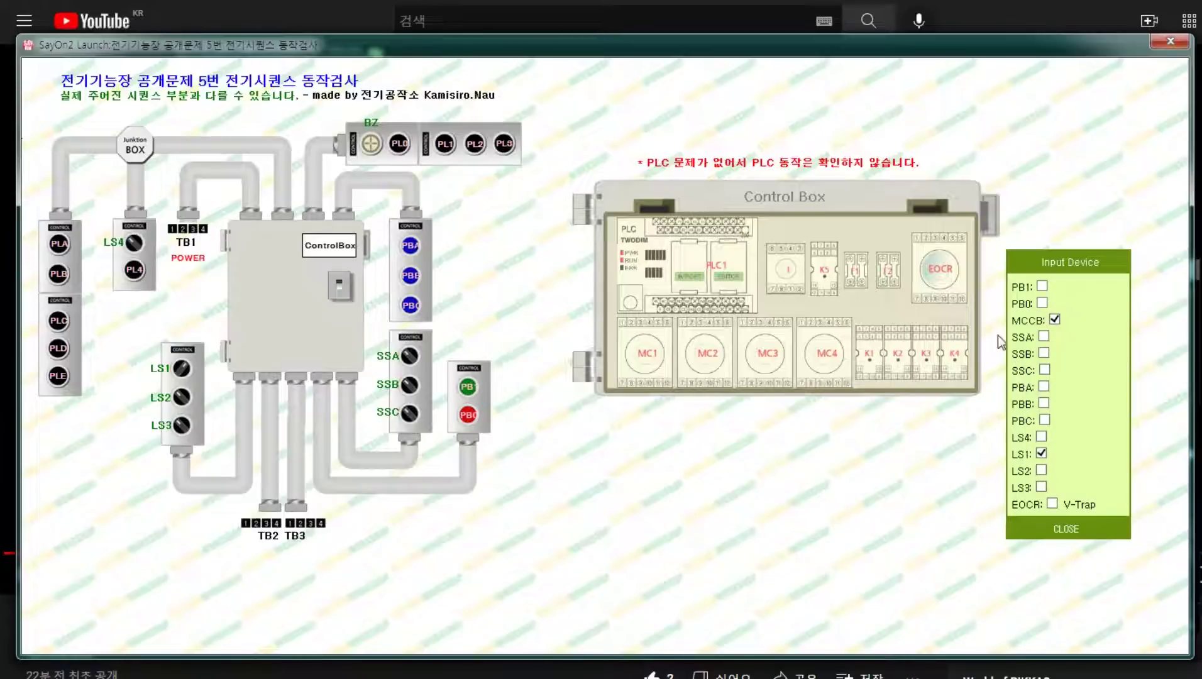
{"action": "left_click", "coordinate": [1042, 287]}
{"action": "left_click", "coordinate": [1042, 288]}
{"action": "left_click", "coordinate": [1041, 454]}
Pulse LS2, activate LS4 and LS3 together, release them and stop the sequence with a momentary PB0
{"action": "left_click", "coordinate": [1041, 470]}
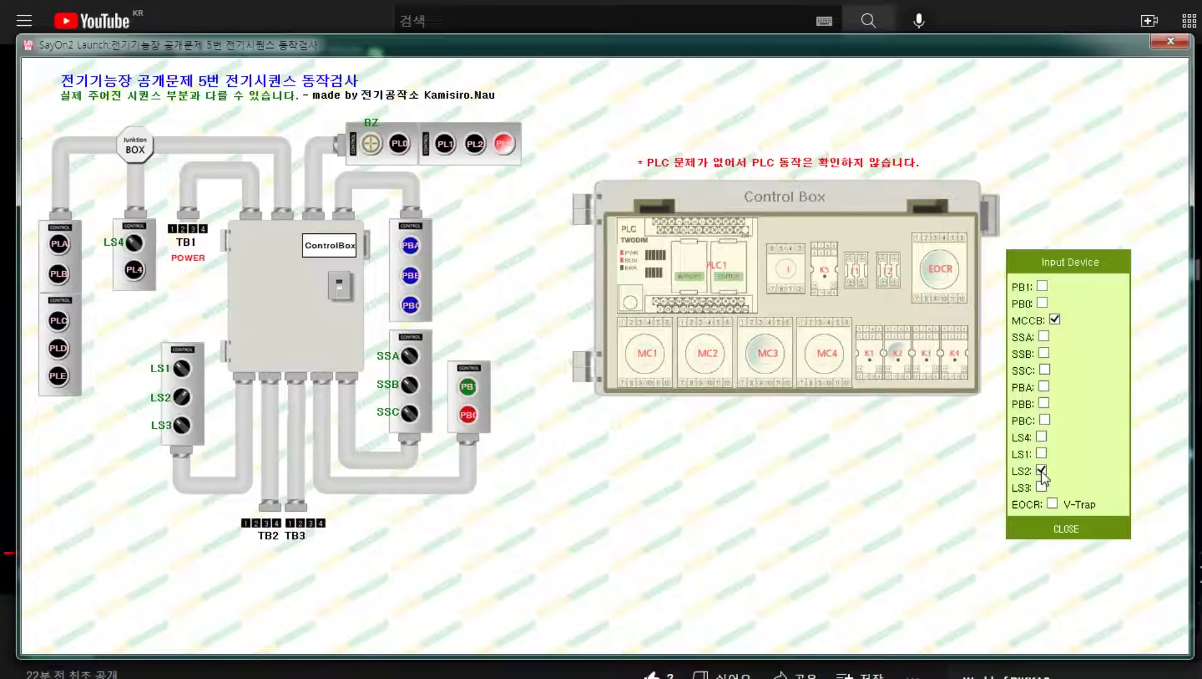
{"action": "left_click", "coordinate": [1041, 470]}
{"action": "left_click", "coordinate": [1041, 437]}
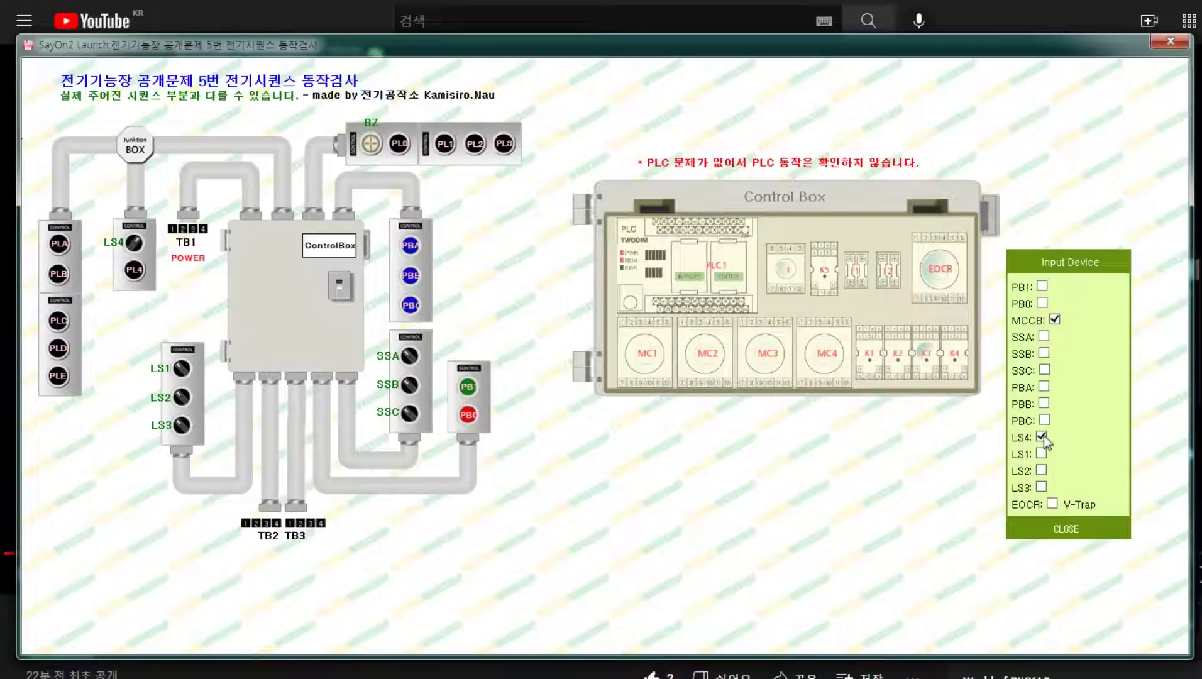
{"action": "left_click", "coordinate": [1041, 487]}
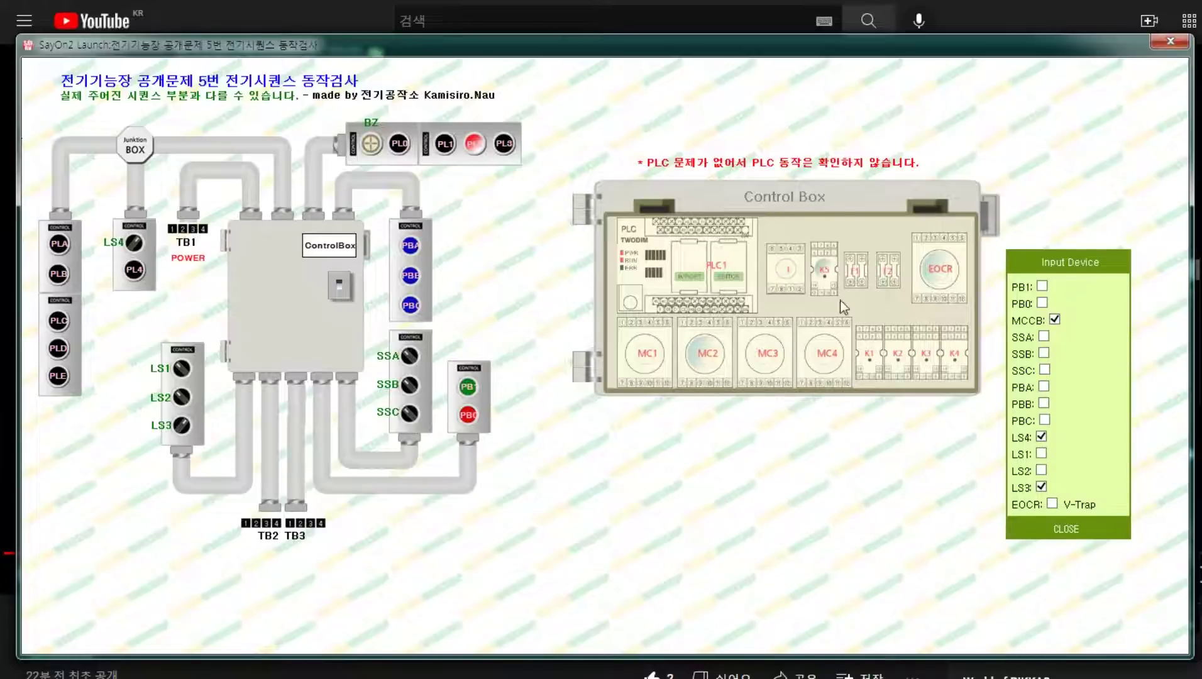
{"action": "left_click", "coordinate": [1040, 436]}
{"action": "left_click", "coordinate": [1041, 305]}
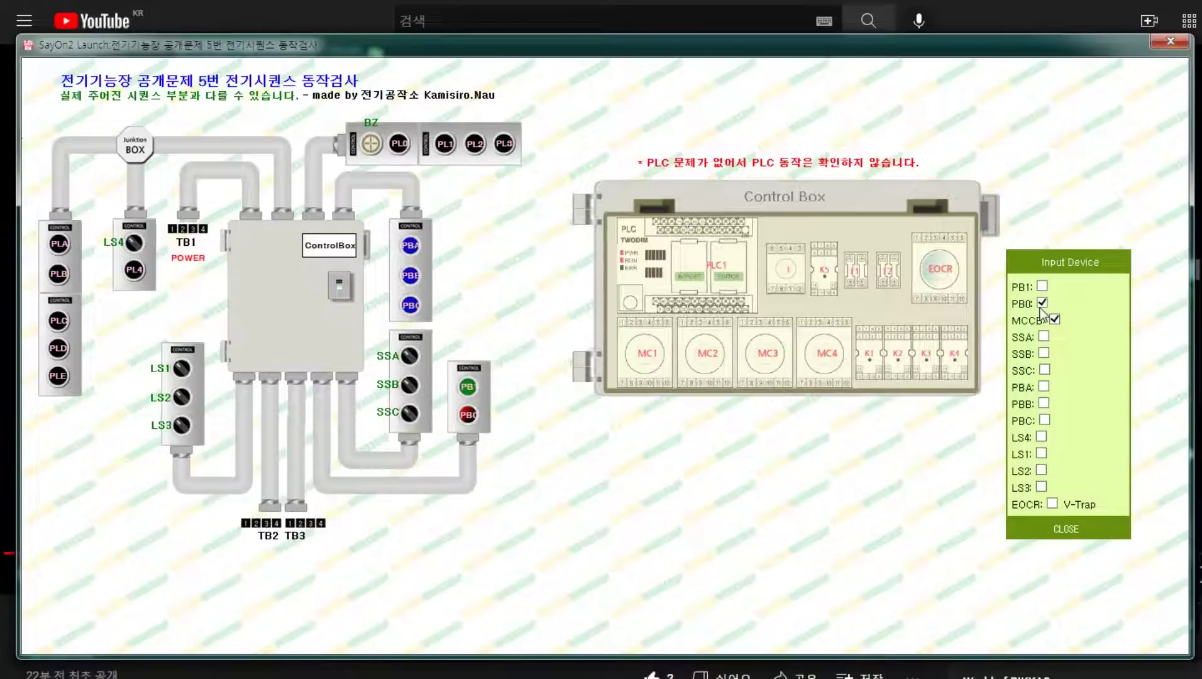
{"action": "left_click", "coordinate": [1042, 305]}
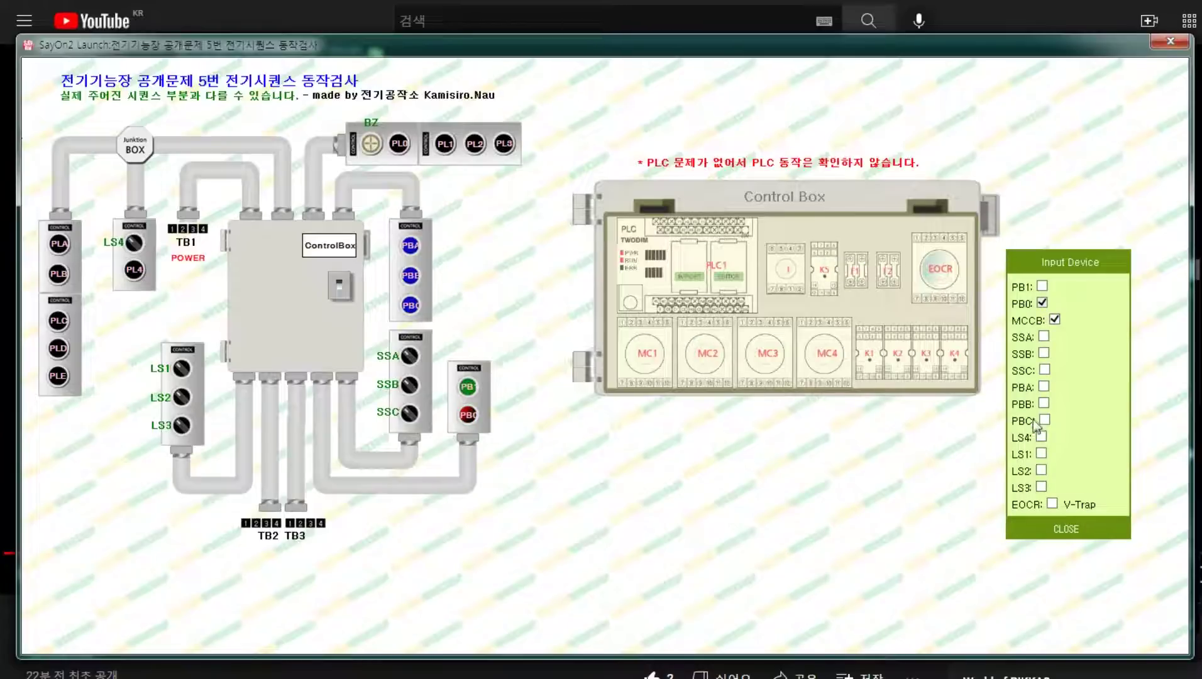
Restart the sequence with LS1 on and a momentary PB1, release LS1, and pulse LS2 and LS4 in turn
{"action": "left_click", "coordinate": [1041, 453]}
{"action": "left_click", "coordinate": [1041, 287]}
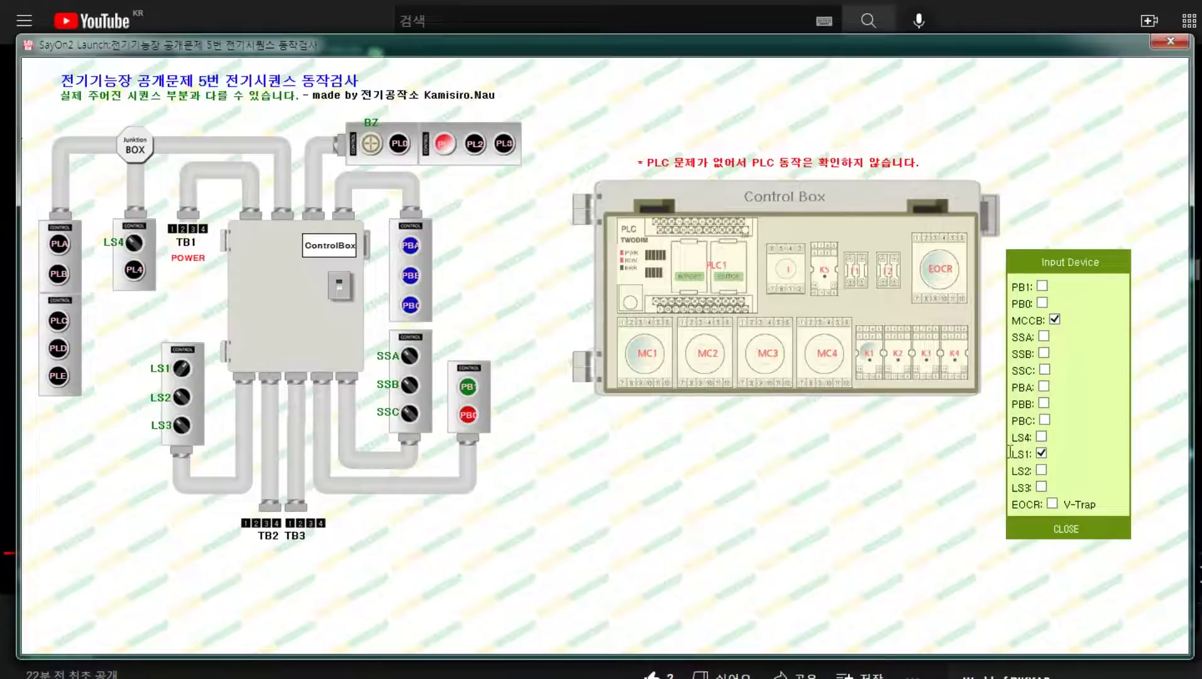
{"action": "left_click", "coordinate": [1041, 470]}
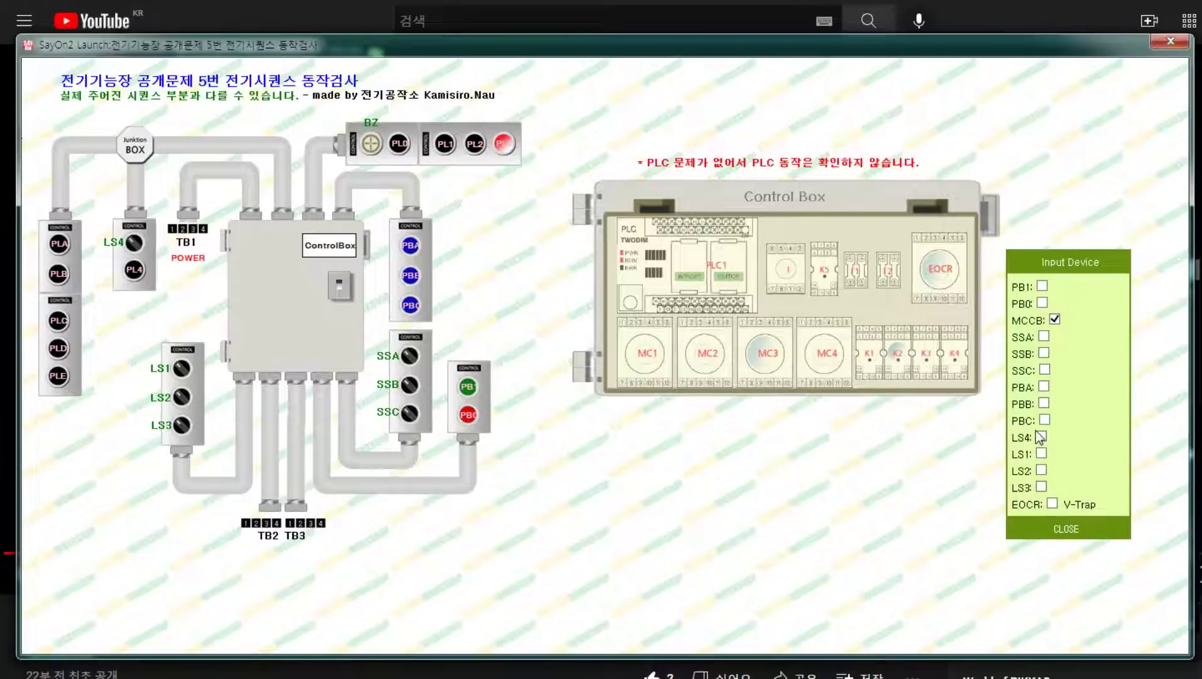
{"action": "left_click", "coordinate": [1042, 438]}
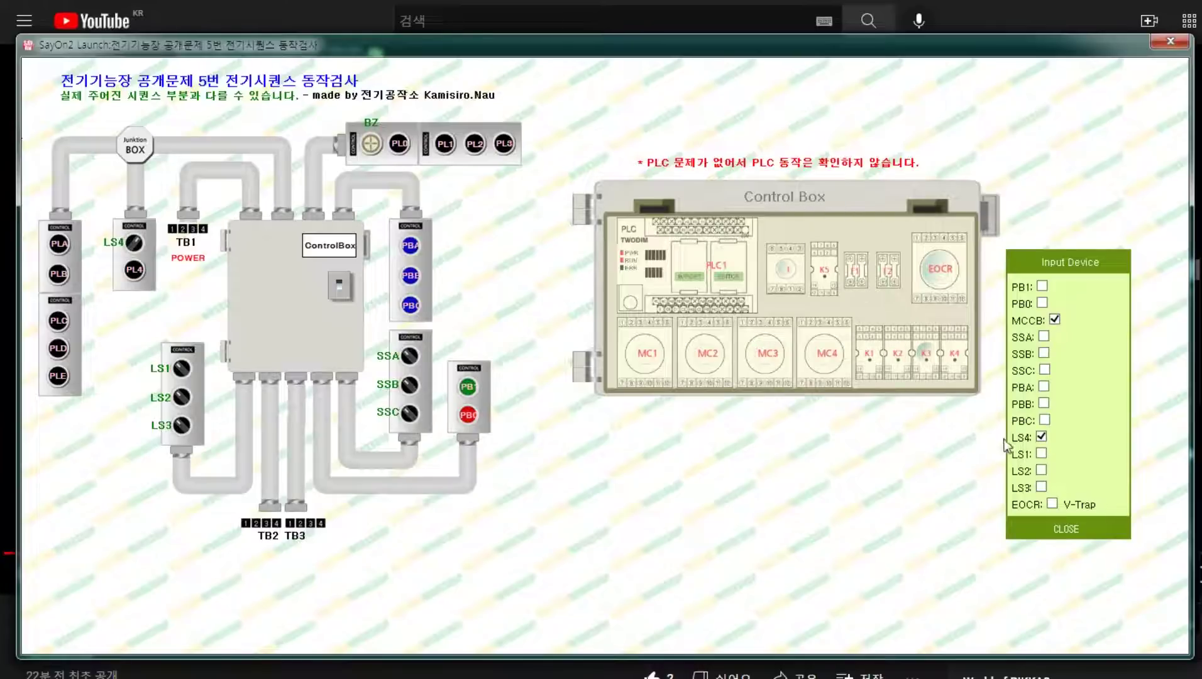
{"action": "left_click", "coordinate": [1041, 436]}
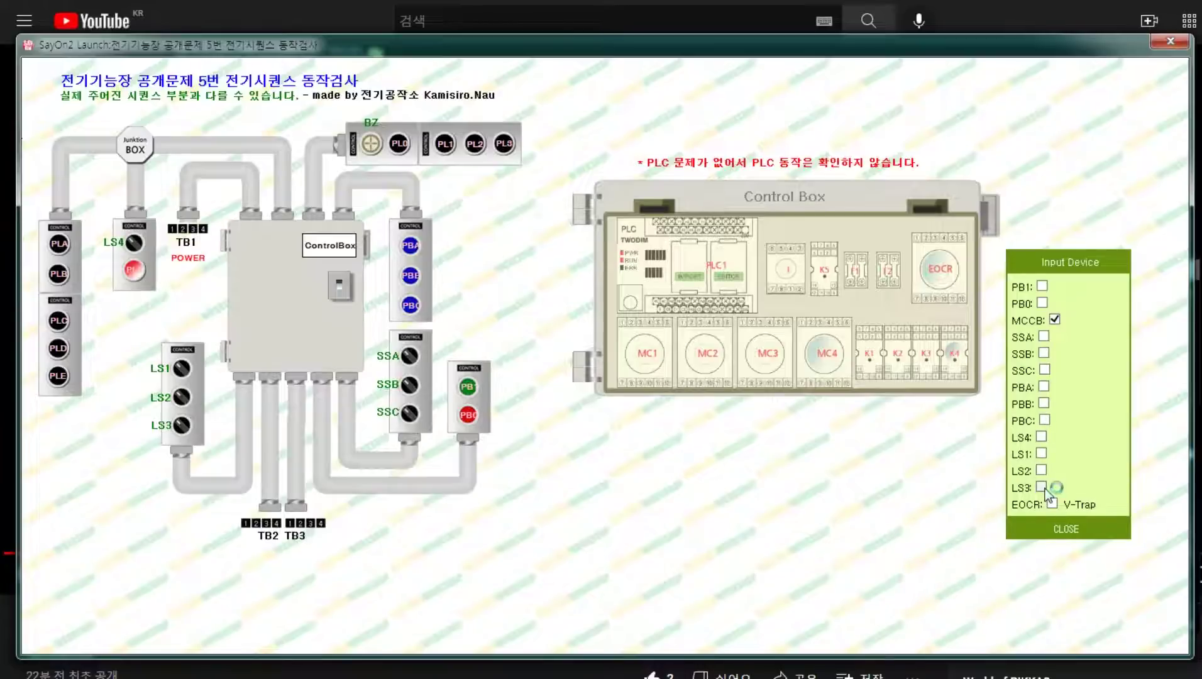
Switch LS3 on and off, and test the EOCR V-Trap again by tripping and resetting it
{"action": "left_click", "coordinate": [1042, 487]}
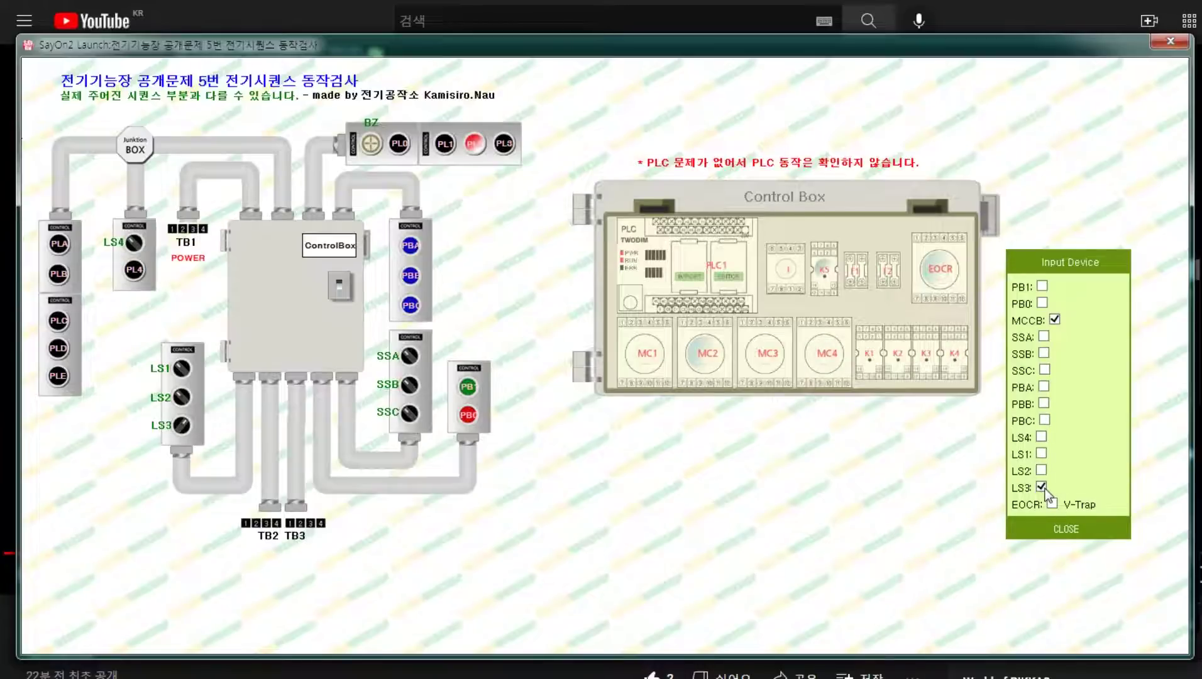
{"action": "left_click", "coordinate": [1042, 487]}
{"action": "left_click", "coordinate": [1051, 504]}
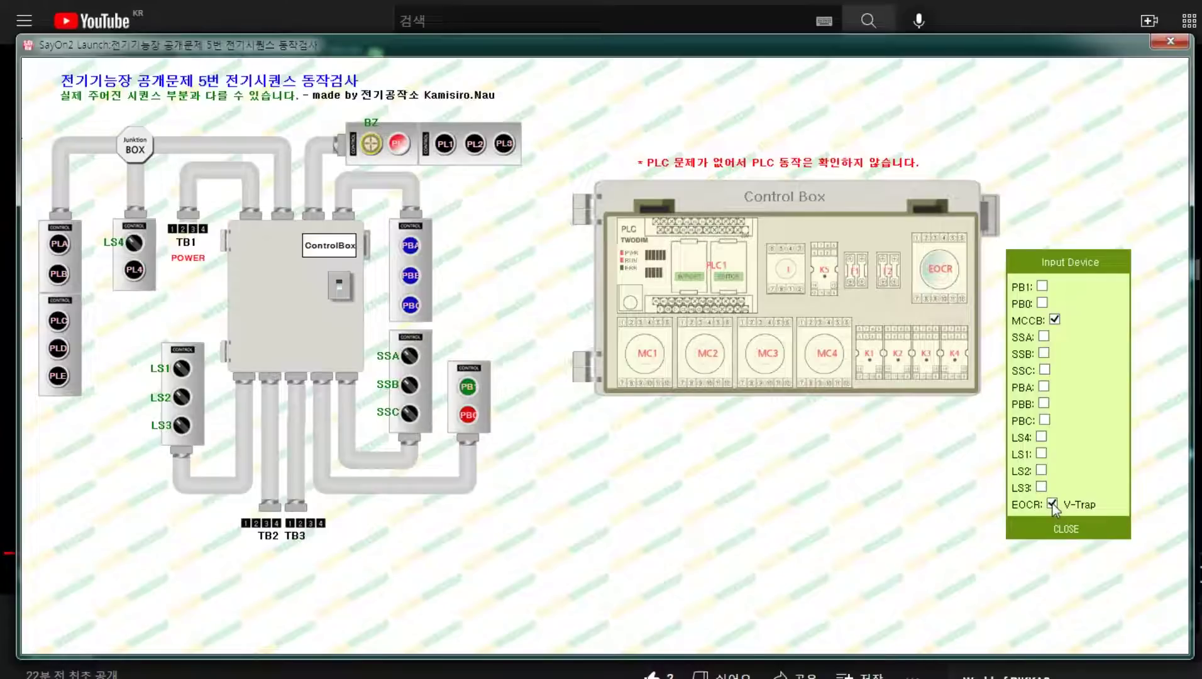
{"action": "left_click", "coordinate": [1051, 503]}
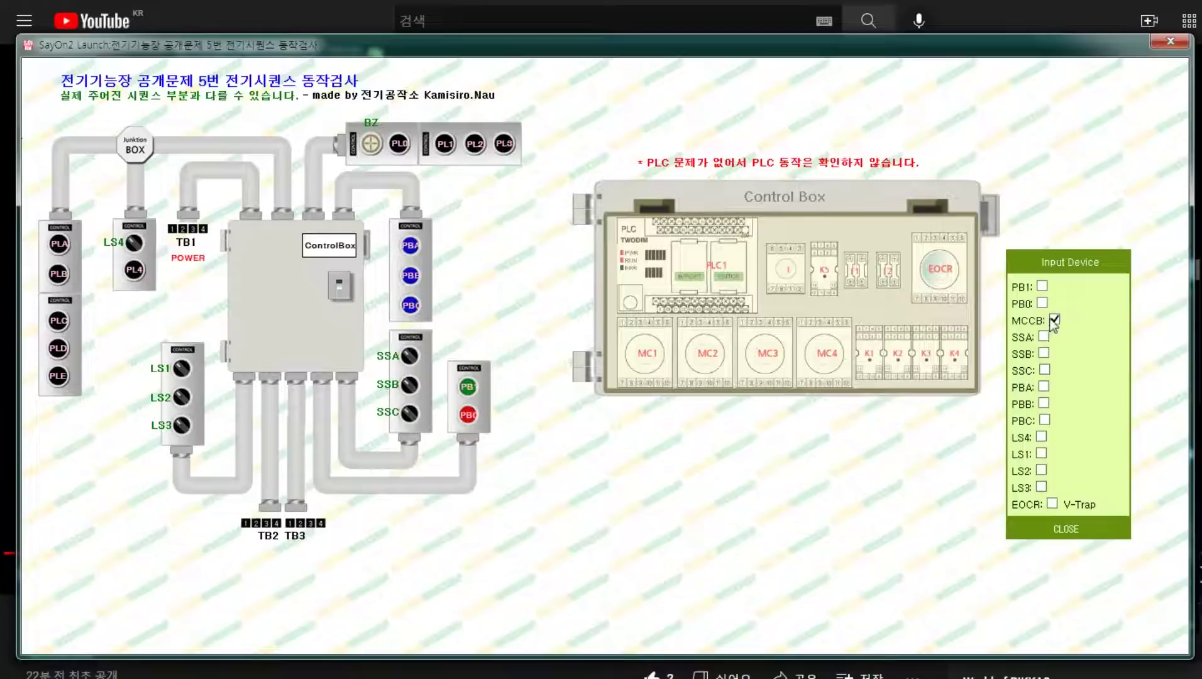
Start the sequence again after the trip with LS1 on and a momentary PB1, release LS1 and pulse LS2
{"action": "left_click", "coordinate": [1042, 453]}
{"action": "left_click", "coordinate": [1042, 287]}
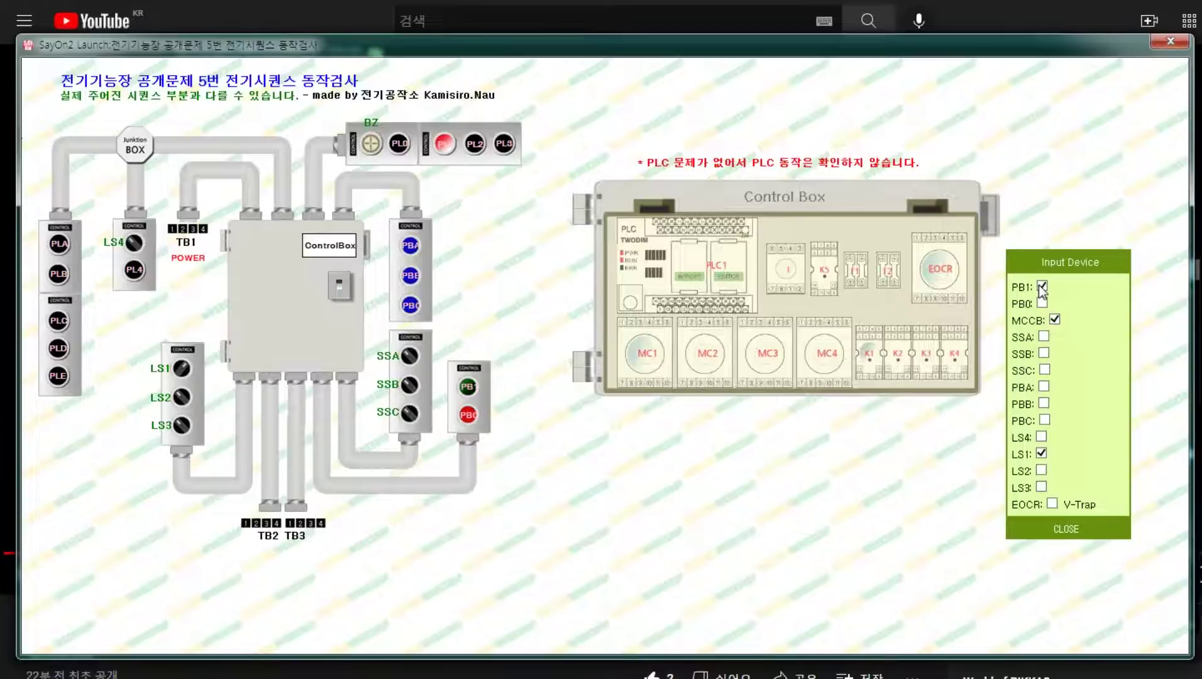
{"action": "left_click", "coordinate": [1042, 453]}
{"action": "left_click", "coordinate": [1042, 469]}
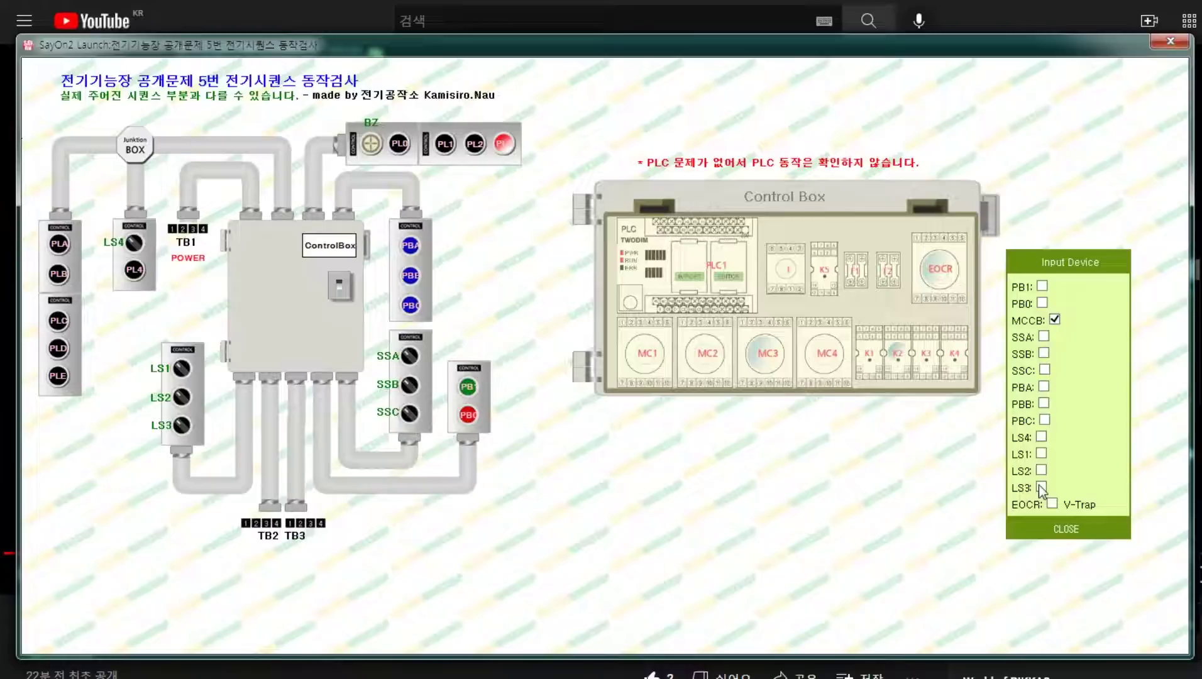
Continue the sequence by switching LS3 on and off, followed by LS4 on and off
{"action": "left_click", "coordinate": [1040, 487]}
{"action": "left_click", "coordinate": [1041, 487]}
{"action": "left_click", "coordinate": [1040, 436]}
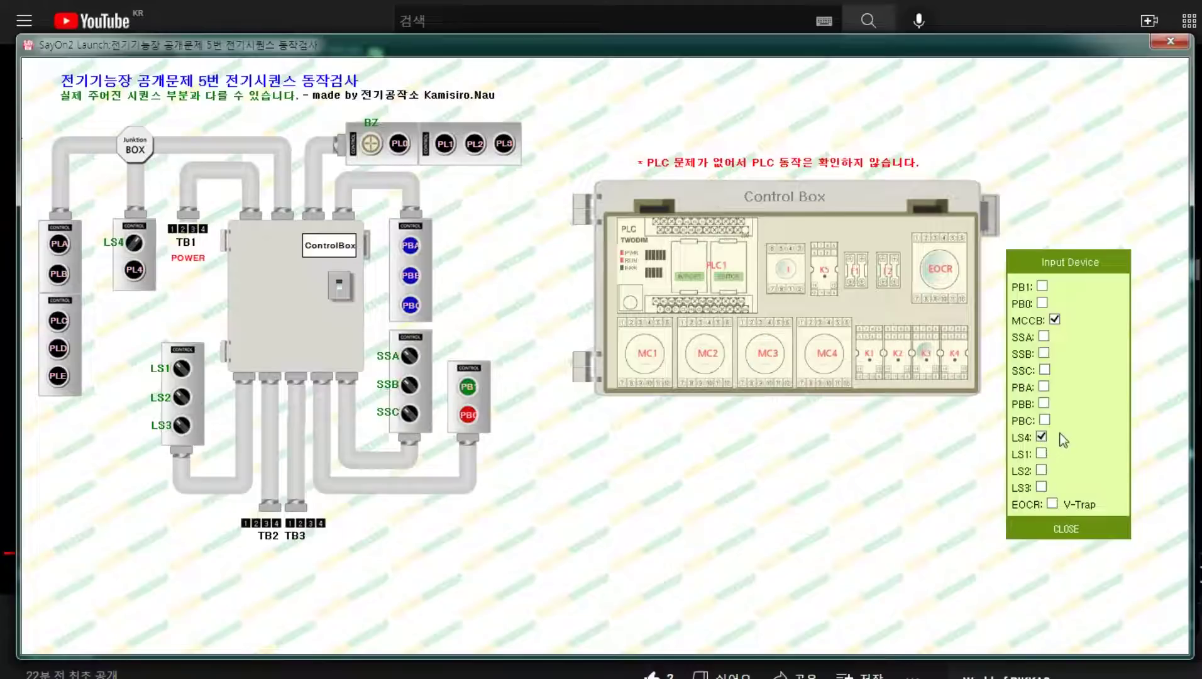
{"action": "left_click", "coordinate": [1060, 435]}
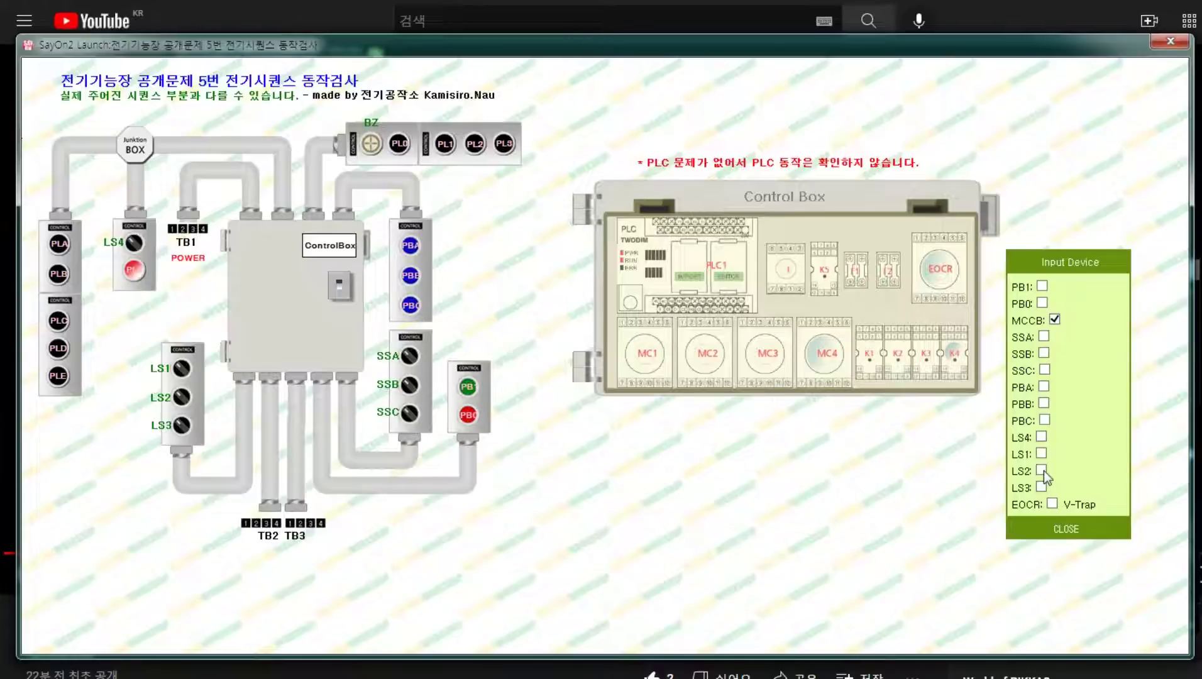
Pulse LS1 and LS2, operate LS3, and stop the running sequence with a momentary PB0
{"action": "left_click", "coordinate": [1041, 453]}
{"action": "left_click", "coordinate": [1041, 453]}
{"action": "left_click", "coordinate": [1040, 470]}
{"action": "left_click", "coordinate": [1041, 487]}
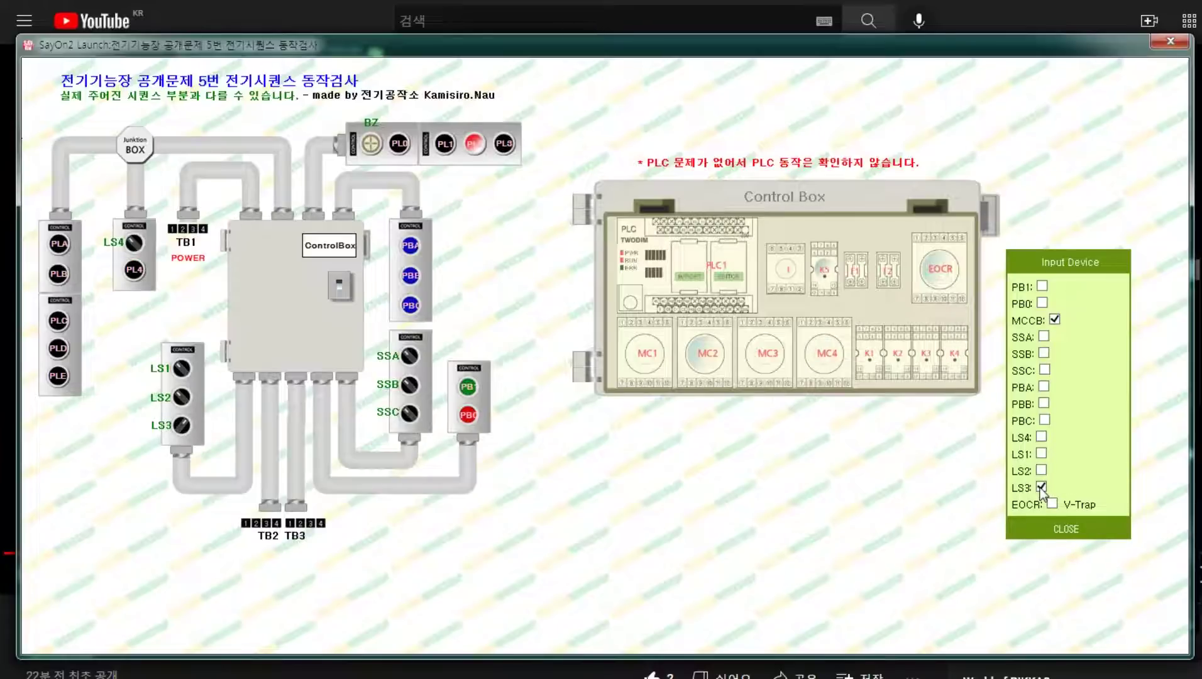
{"action": "left_click", "coordinate": [1042, 303]}
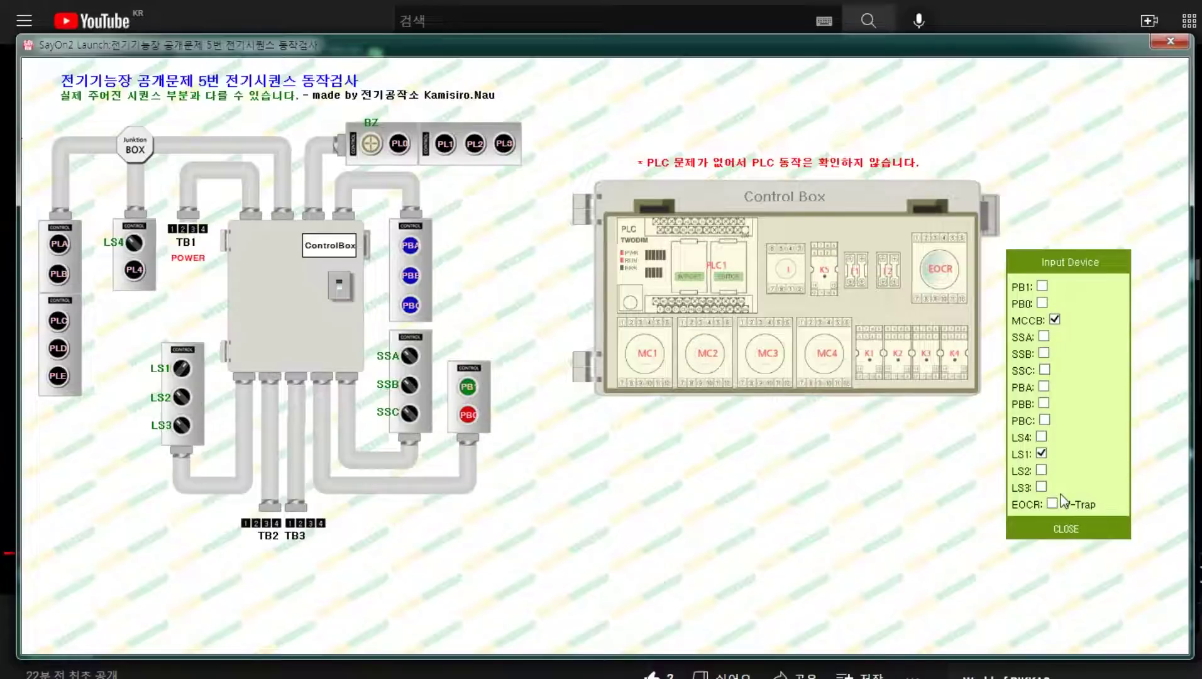
Restart the sequence with LS1 on and a momentary PB1, release LS1, and pulse LS3 followed by LS2
{"action": "left_click", "coordinate": [1042, 287]}
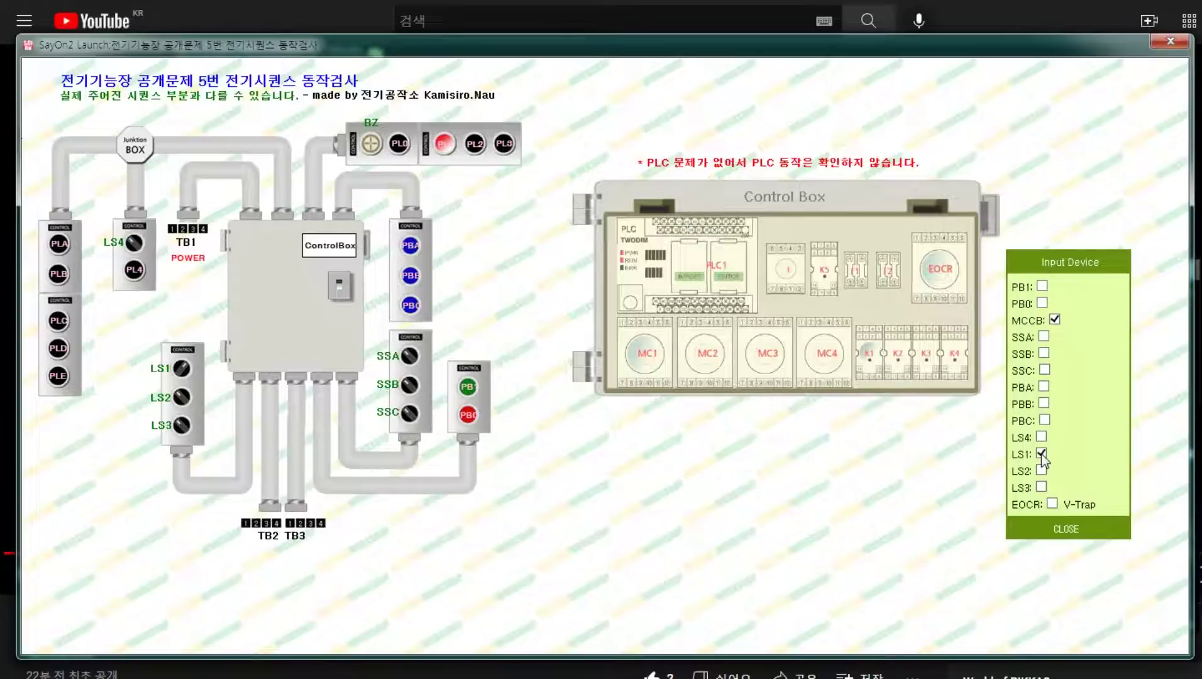
{"action": "left_click", "coordinate": [1042, 485]}
{"action": "left_click", "coordinate": [1041, 486]}
{"action": "left_click", "coordinate": [1040, 470]}
{"action": "left_click", "coordinate": [1041, 470]}
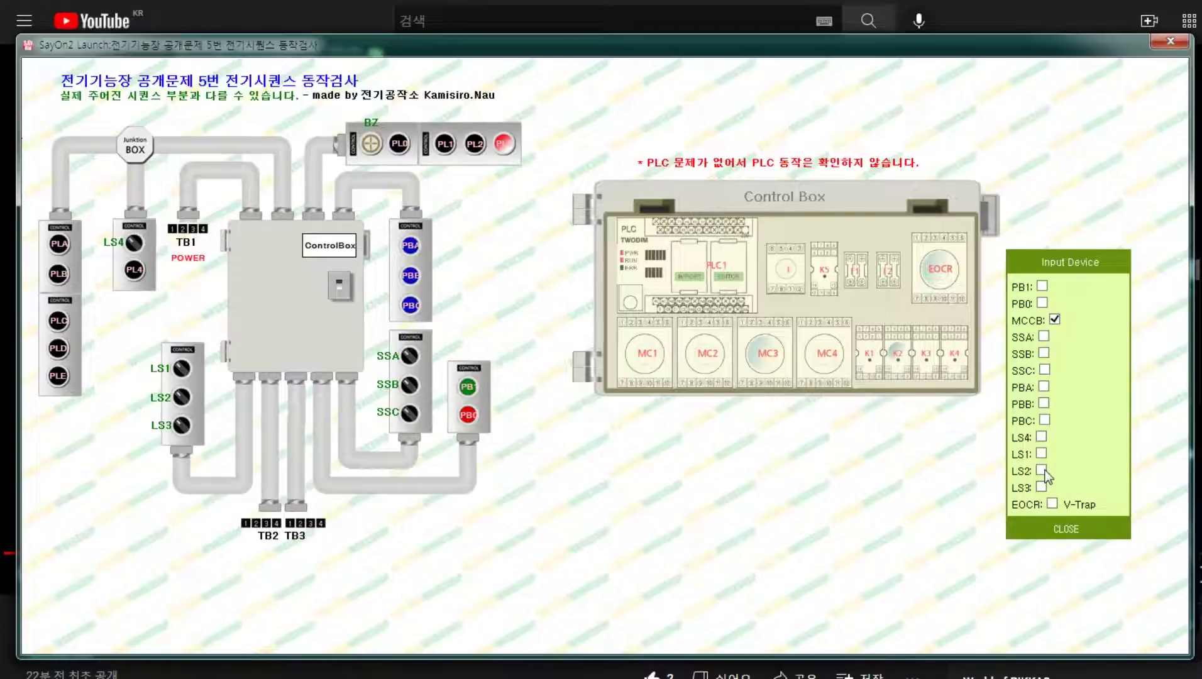
Pulse LS1 and LS4, operate LS3, and test the EOCR V-Trap by tripping and resetting it
{"action": "left_click", "coordinate": [1041, 453]}
{"action": "left_click", "coordinate": [1041, 453]}
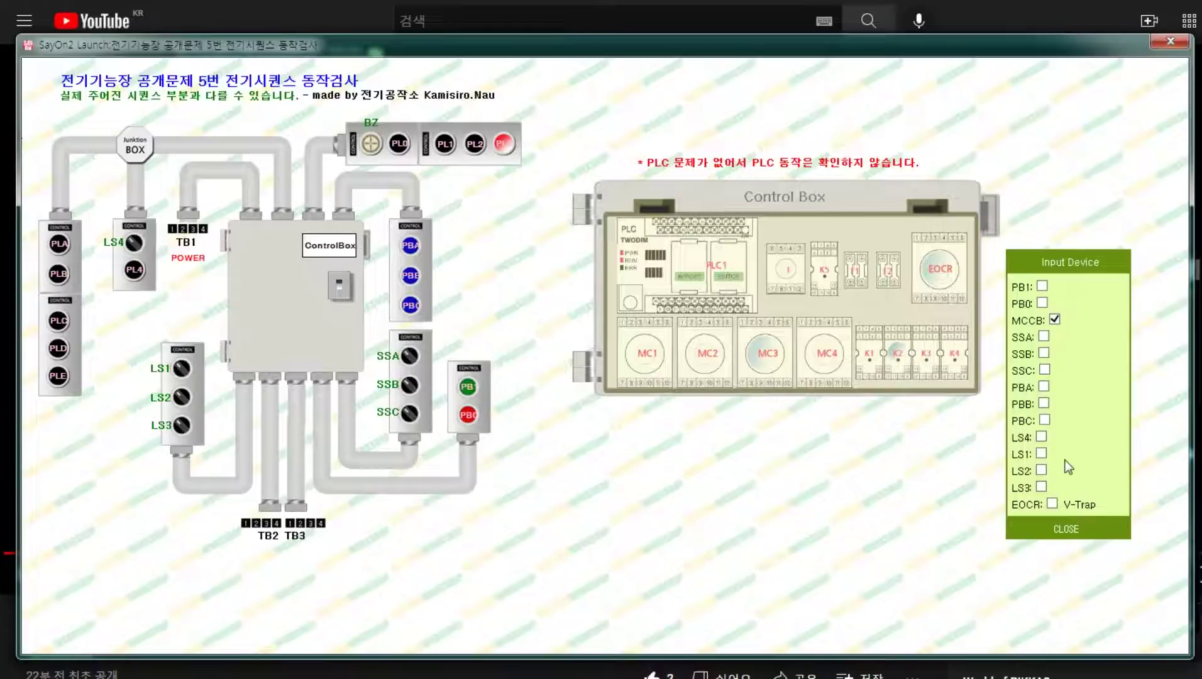
{"action": "left_click", "coordinate": [1041, 438]}
{"action": "left_click", "coordinate": [1041, 437]}
{"action": "left_click", "coordinate": [1042, 487]}
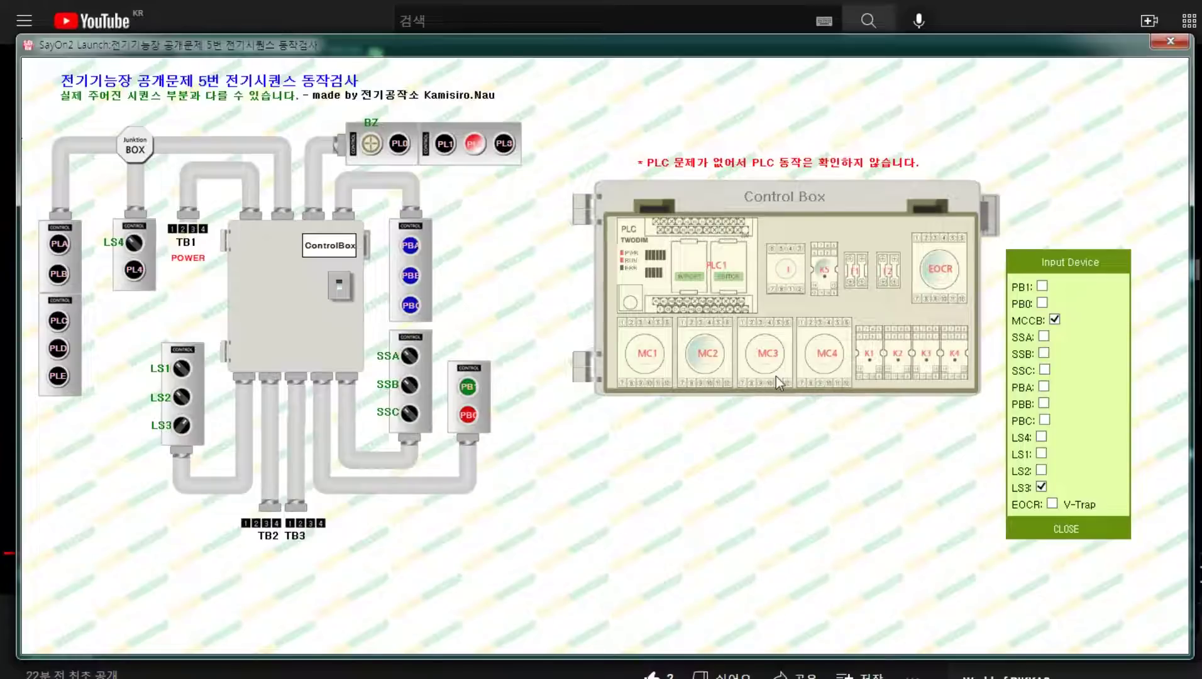
{"action": "left_click", "coordinate": [1054, 506]}
{"action": "left_click", "coordinate": [1055, 505]}
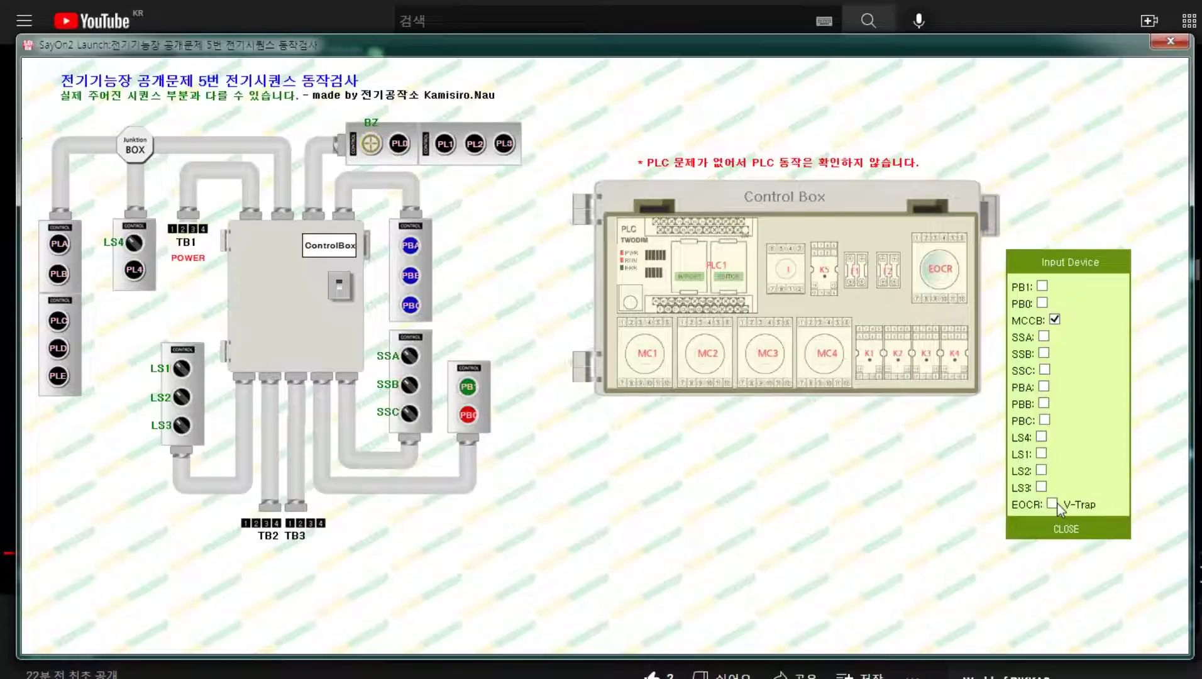
Start the sequence after the trip with LS1 on and a momentary PB1, release LS1, and pulse LS2
{"action": "left_click", "coordinate": [1041, 452]}
{"action": "left_click", "coordinate": [1041, 286]}
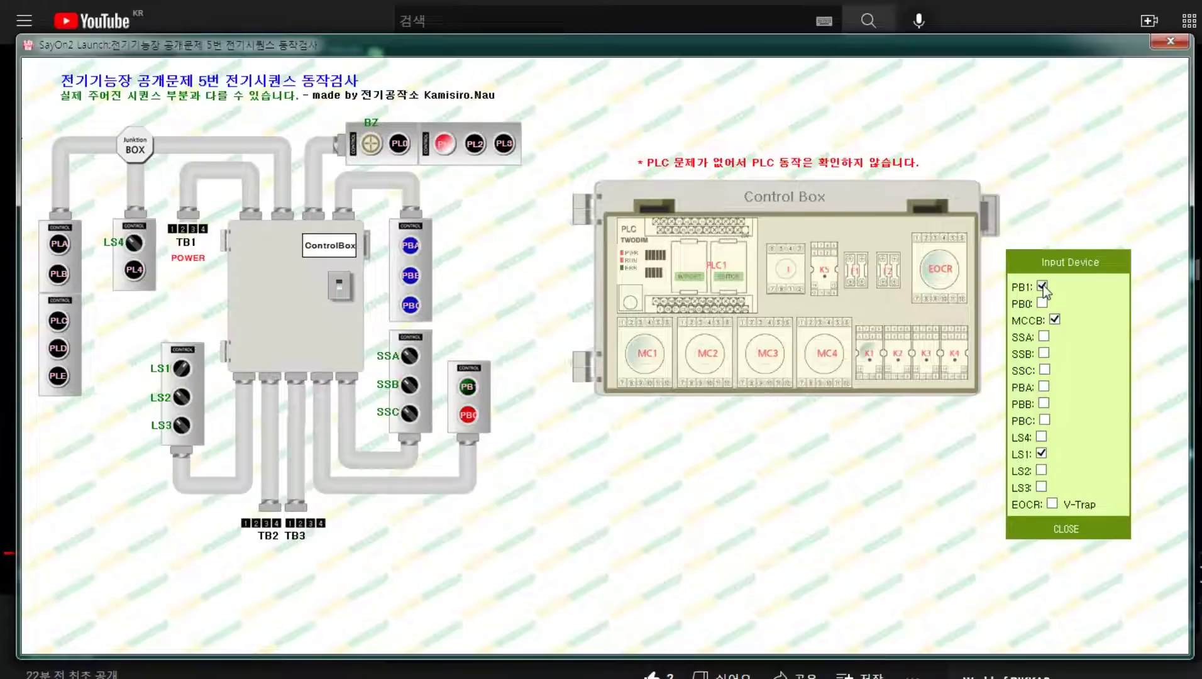
{"action": "left_click", "coordinate": [1042, 452]}
{"action": "left_click", "coordinate": [1041, 470]}
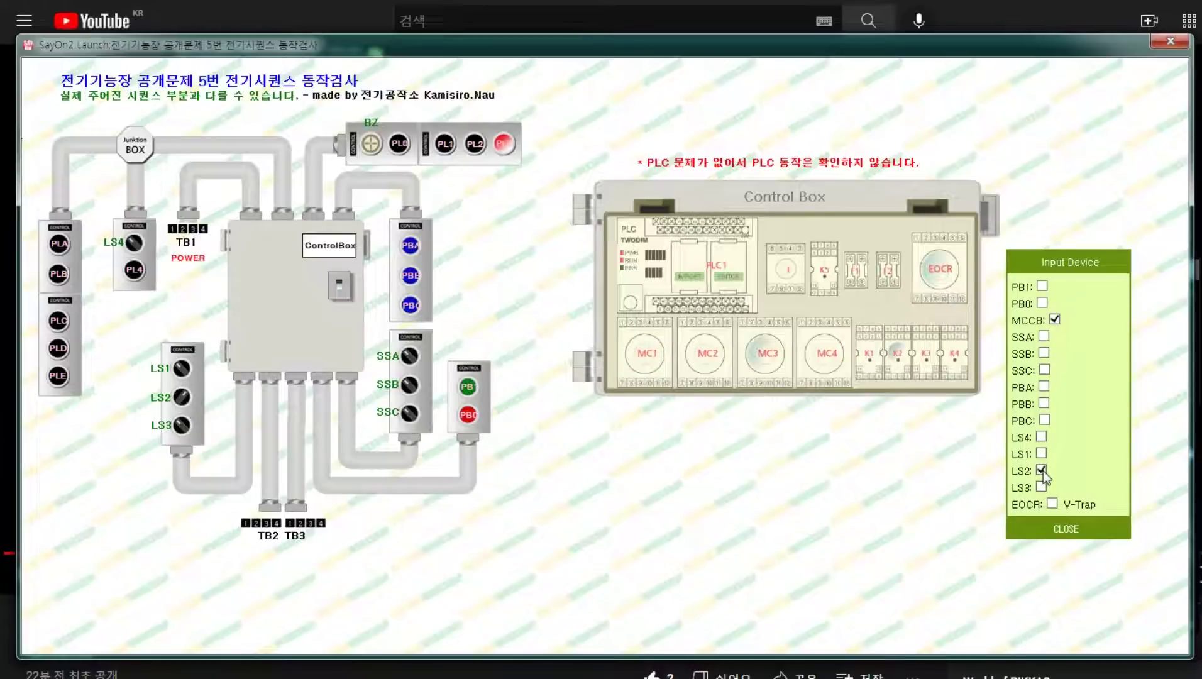
{"action": "left_click", "coordinate": [1041, 470]}
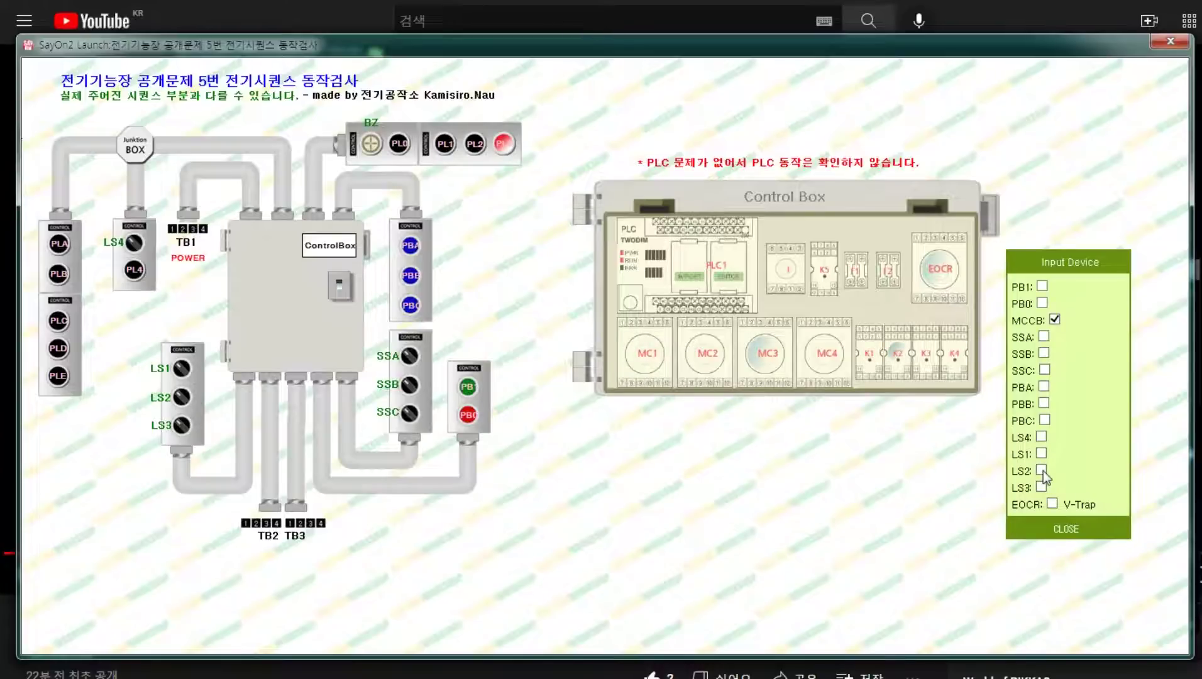
Advance the sequence with LS4 and LS3 pulses, and trip and reset the EOCR V-Trap
{"action": "left_click", "coordinate": [1041, 436]}
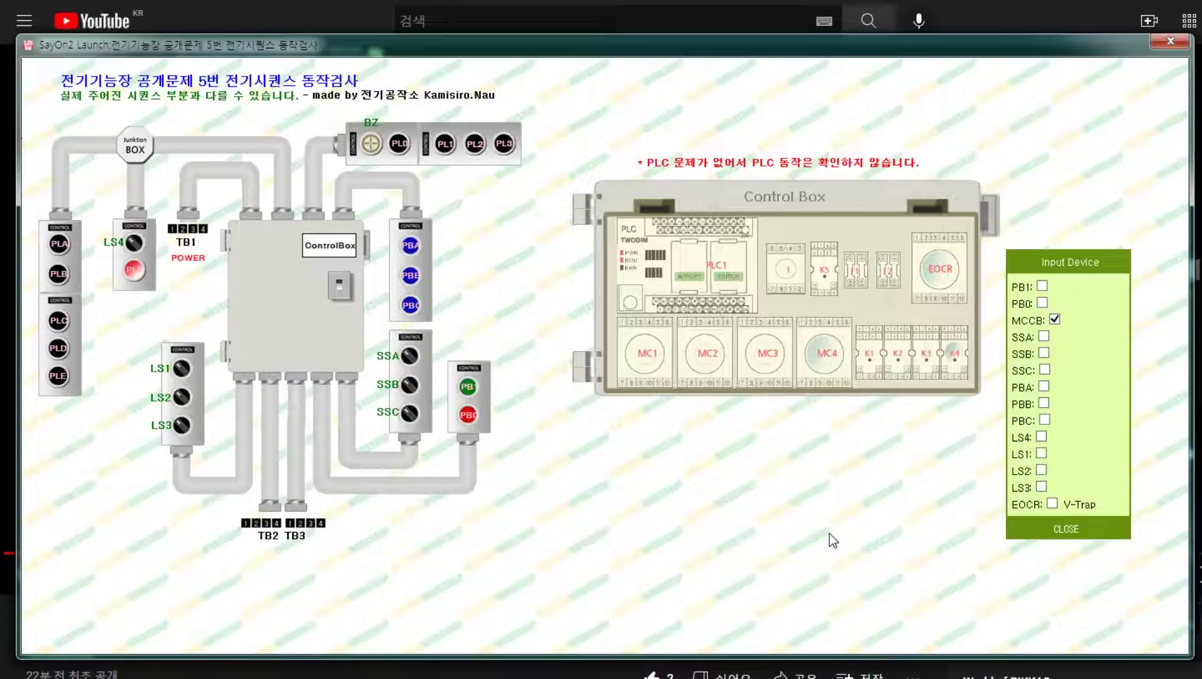
{"action": "left_click", "coordinate": [1037, 487]}
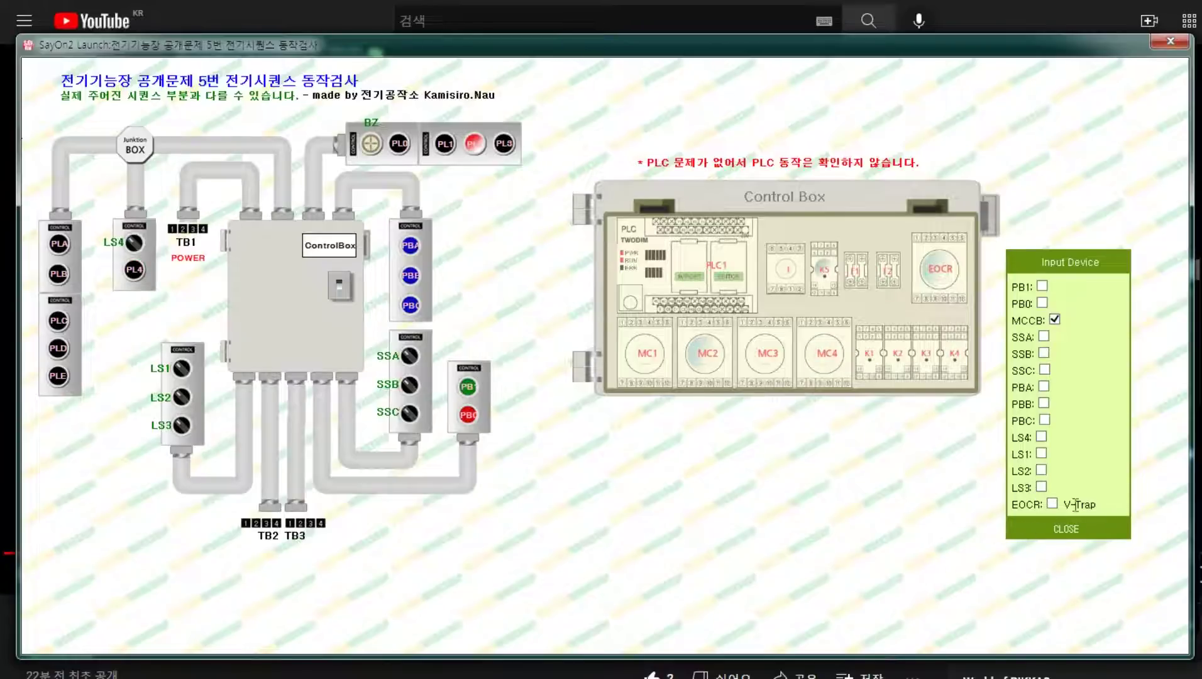
{"action": "left_click", "coordinate": [1052, 505]}
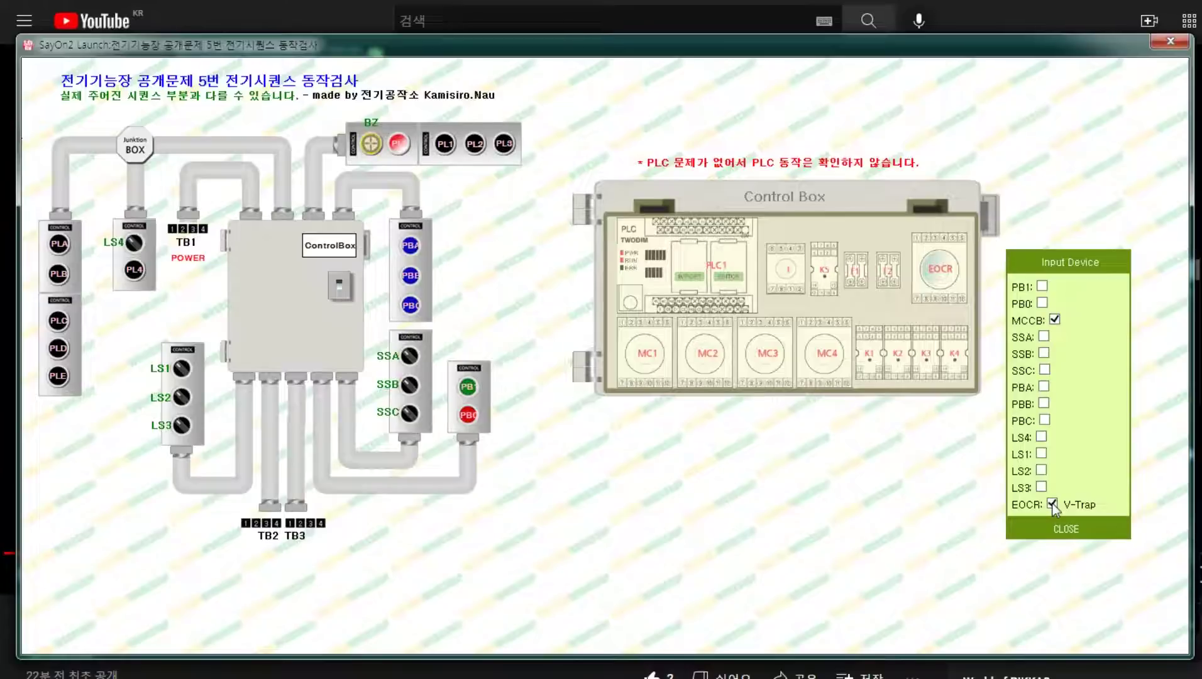
{"action": "left_click", "coordinate": [1052, 504]}
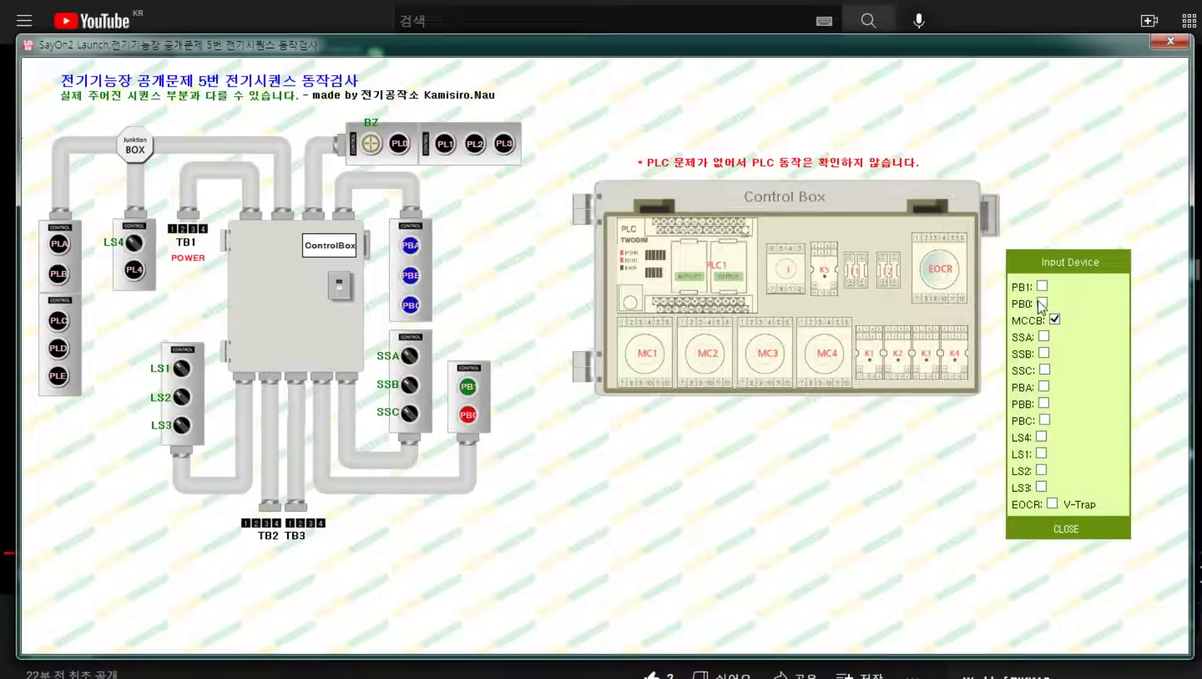
Run the start conditions again with LS1 on and a momentary PB1, followed by LS1 off and LS2 on
{"action": "left_click", "coordinate": [1043, 452]}
{"action": "left_click", "coordinate": [1041, 287]}
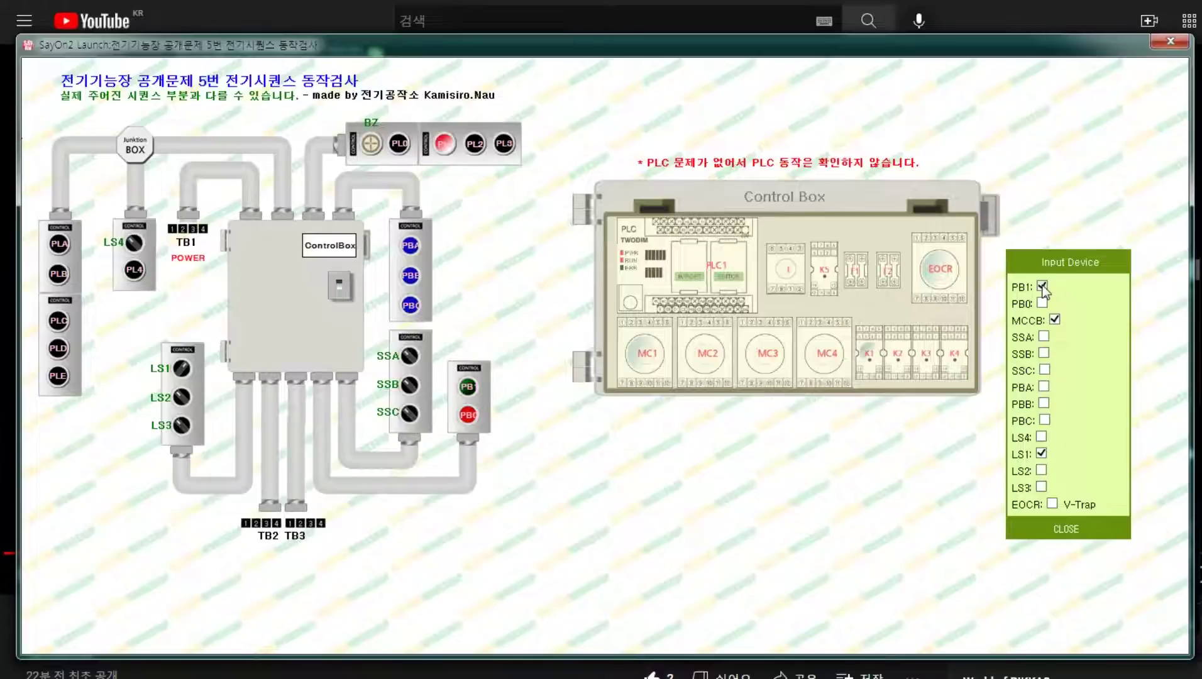
{"action": "left_click", "coordinate": [1040, 469]}
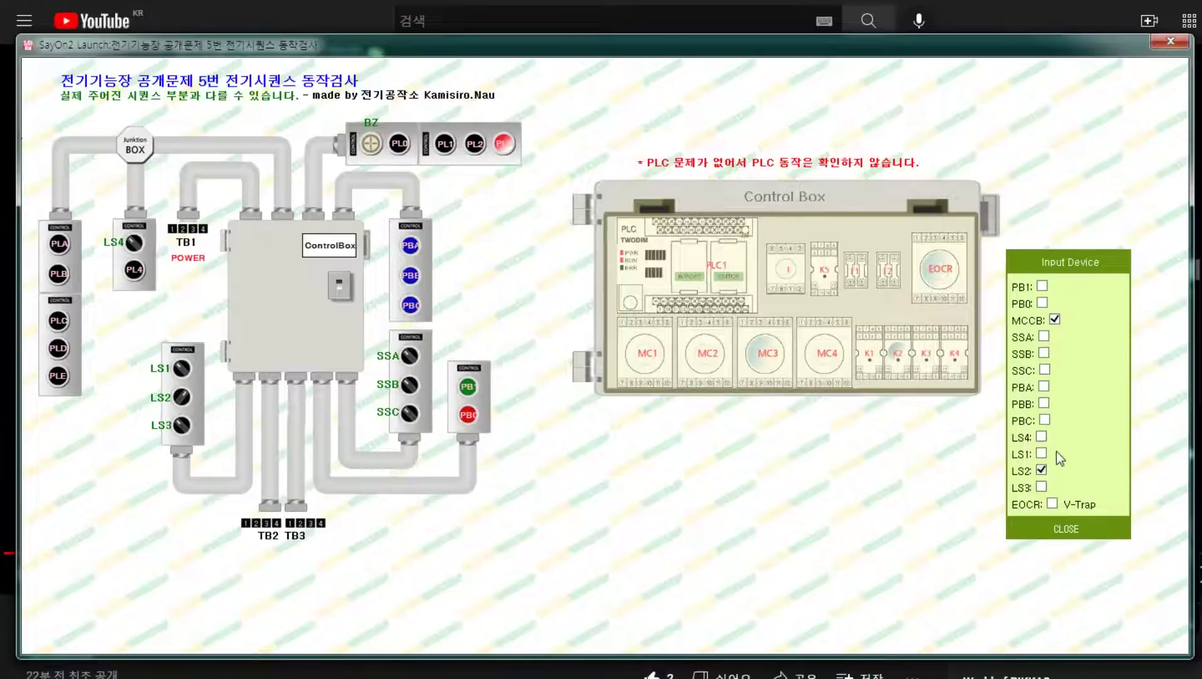
Release LS2, pulse LS4 and LS3 in turn, and check the EOCR V-Trap by tripping and resetting it
{"action": "left_click", "coordinate": [1041, 437]}
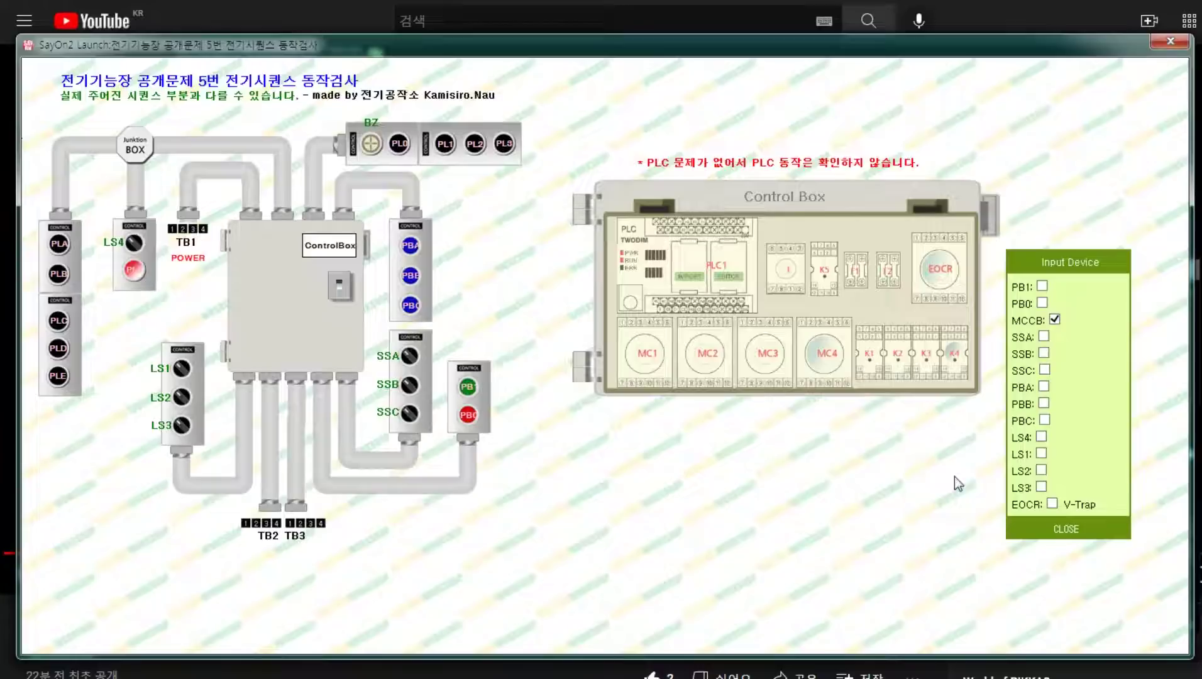
{"action": "left_click", "coordinate": [1045, 485]}
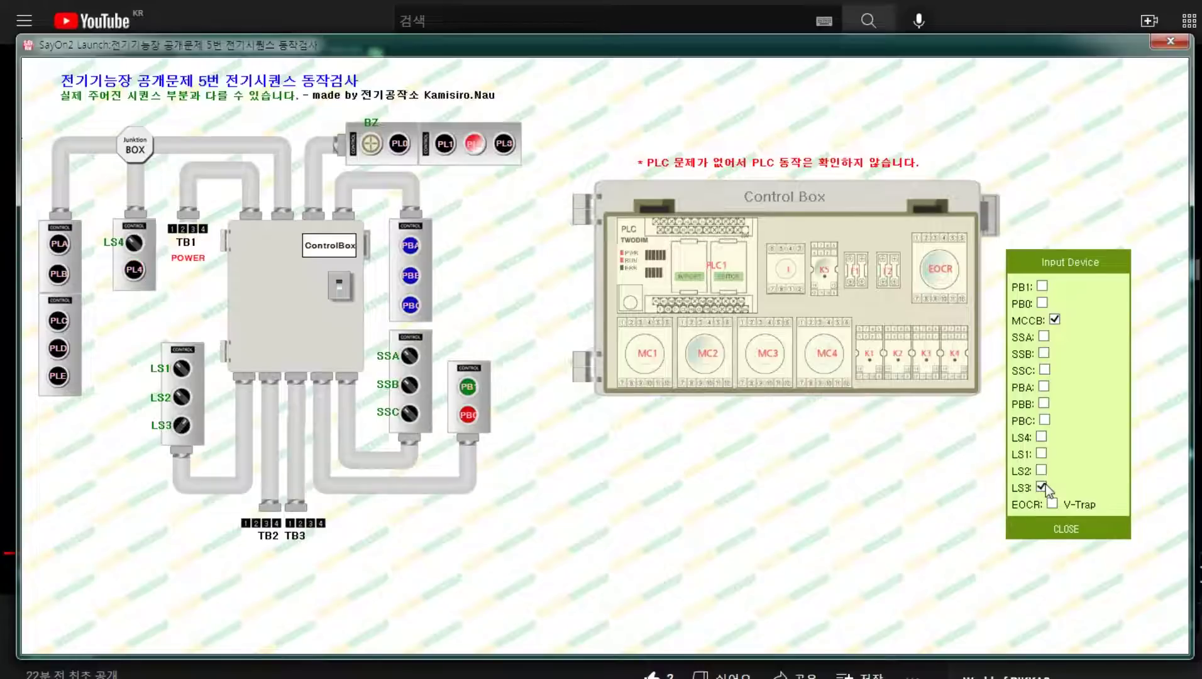
{"action": "left_click", "coordinate": [1045, 488]}
{"action": "left_click", "coordinate": [1052, 504]}
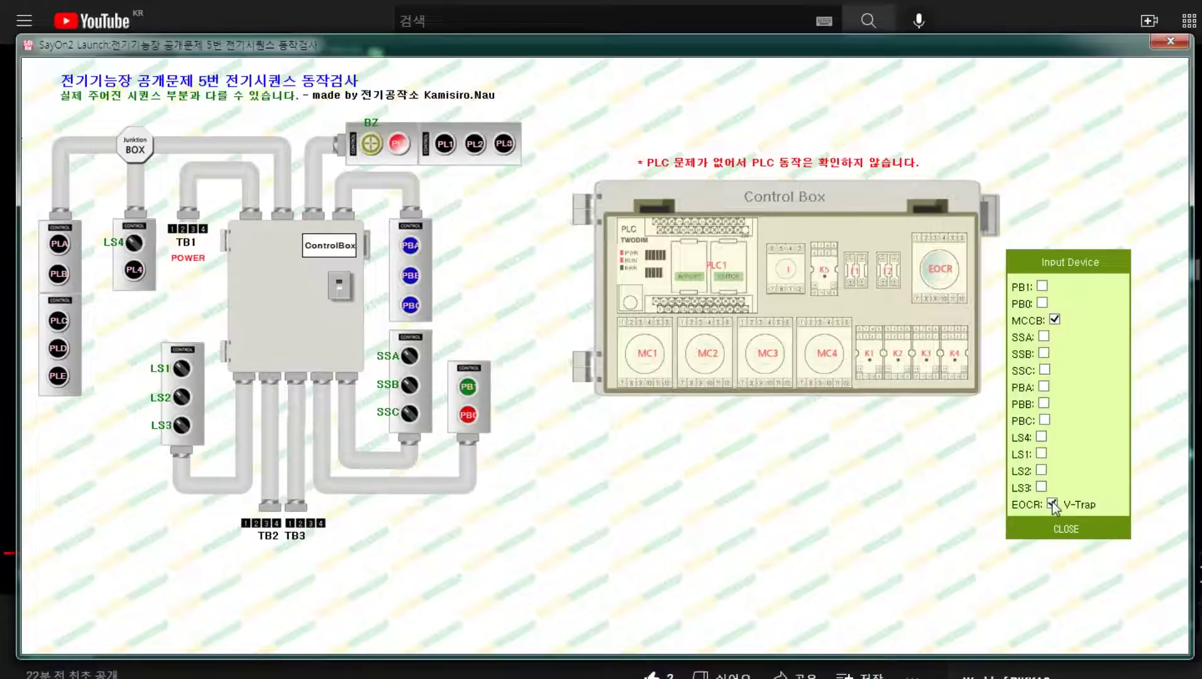
{"action": "left_click", "coordinate": [1052, 504]}
Test starting the sequence by switching LS1 on while PB1 is held, and release PB1
{"action": "left_click", "coordinate": [1042, 453]}
{"action": "left_click", "coordinate": [1042, 452]}
{"action": "left_click", "coordinate": [1042, 452]}
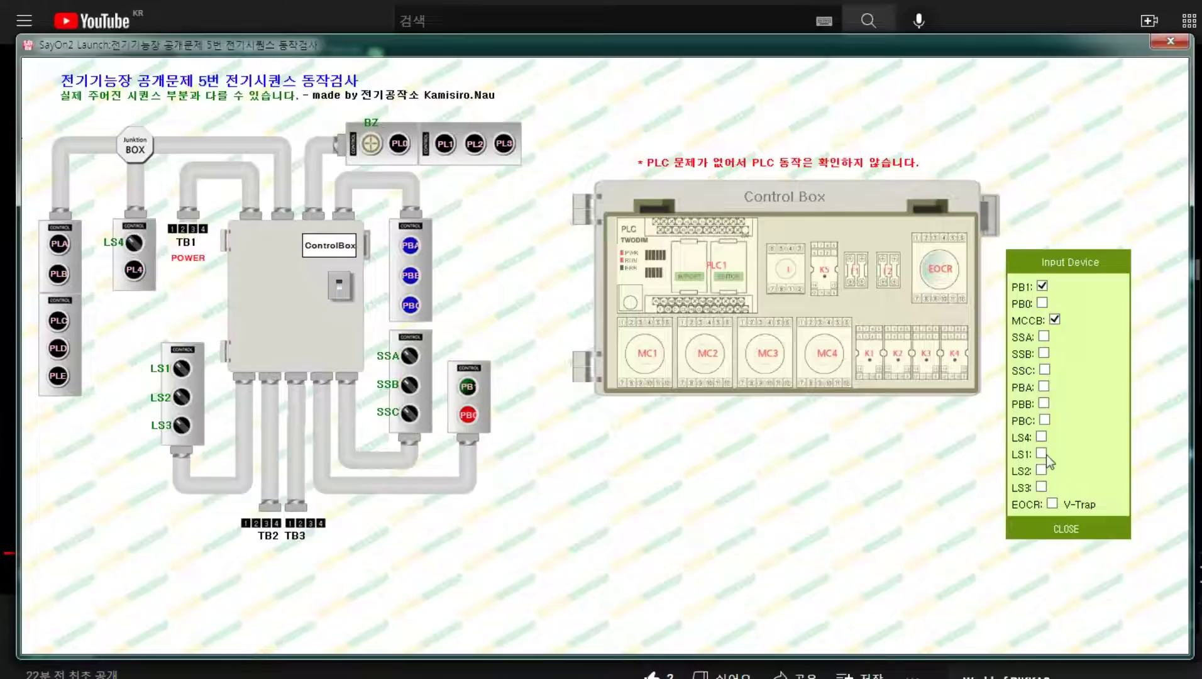
{"action": "left_click", "coordinate": [1043, 287]}
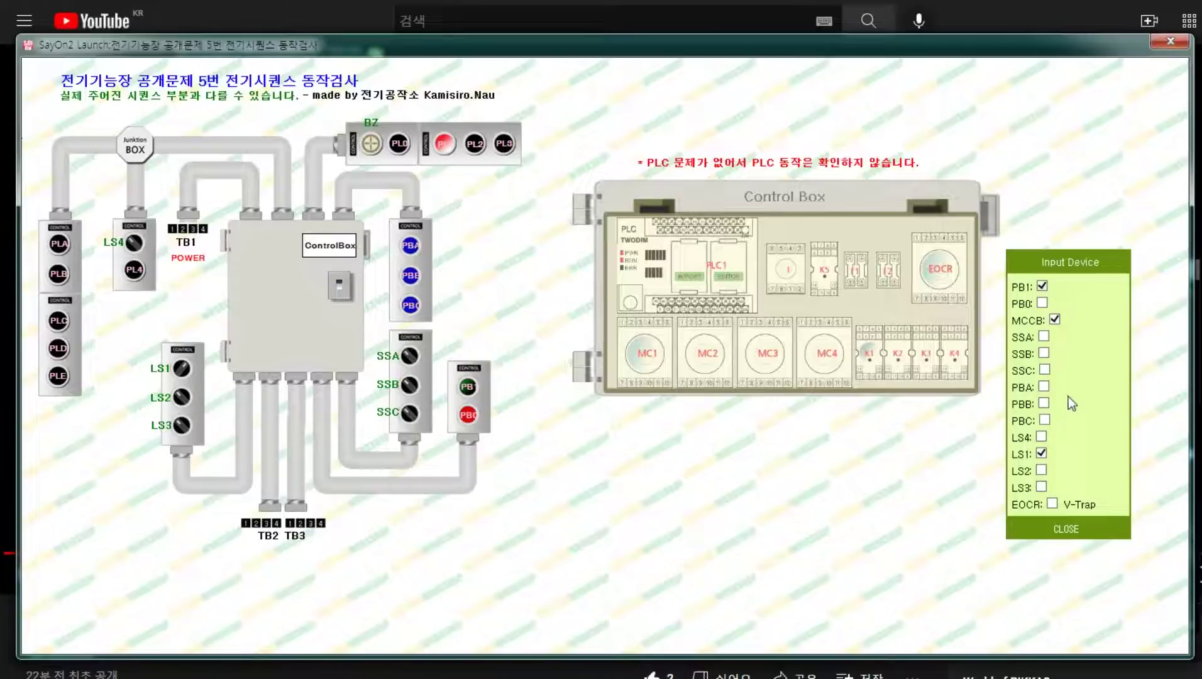
Release LS1, pulse LS2 and LS4, and stop the sequence with a momentary PB0
{"action": "left_click", "coordinate": [1041, 468]}
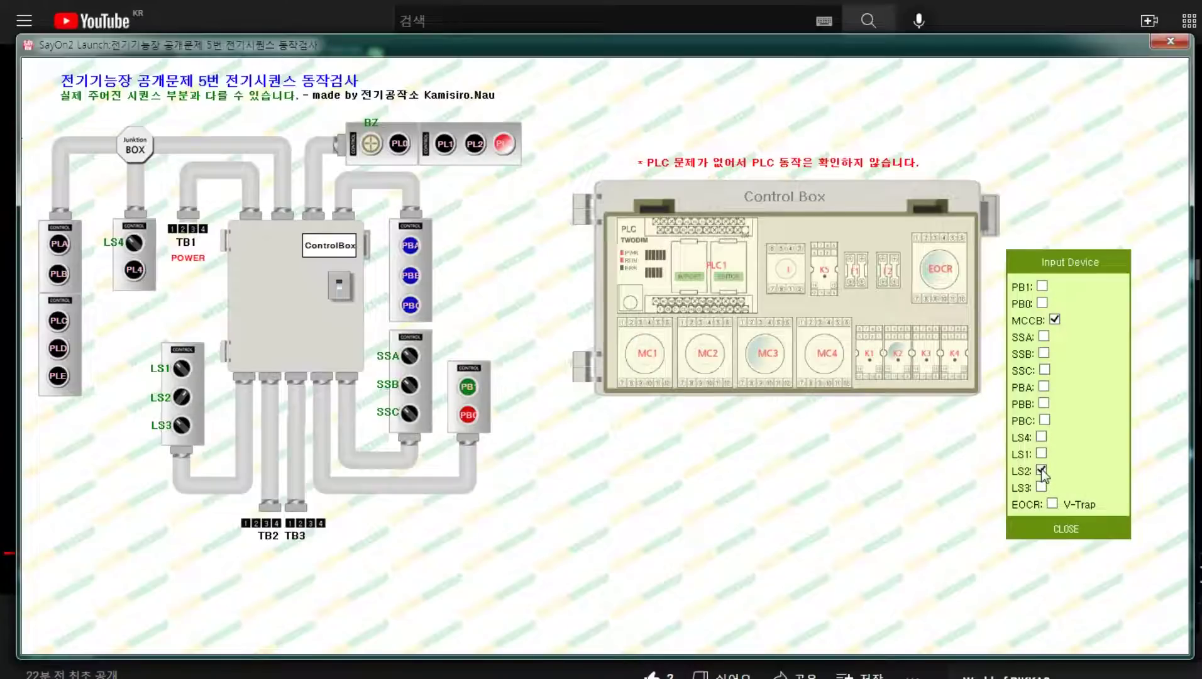
{"action": "left_click", "coordinate": [1040, 436]}
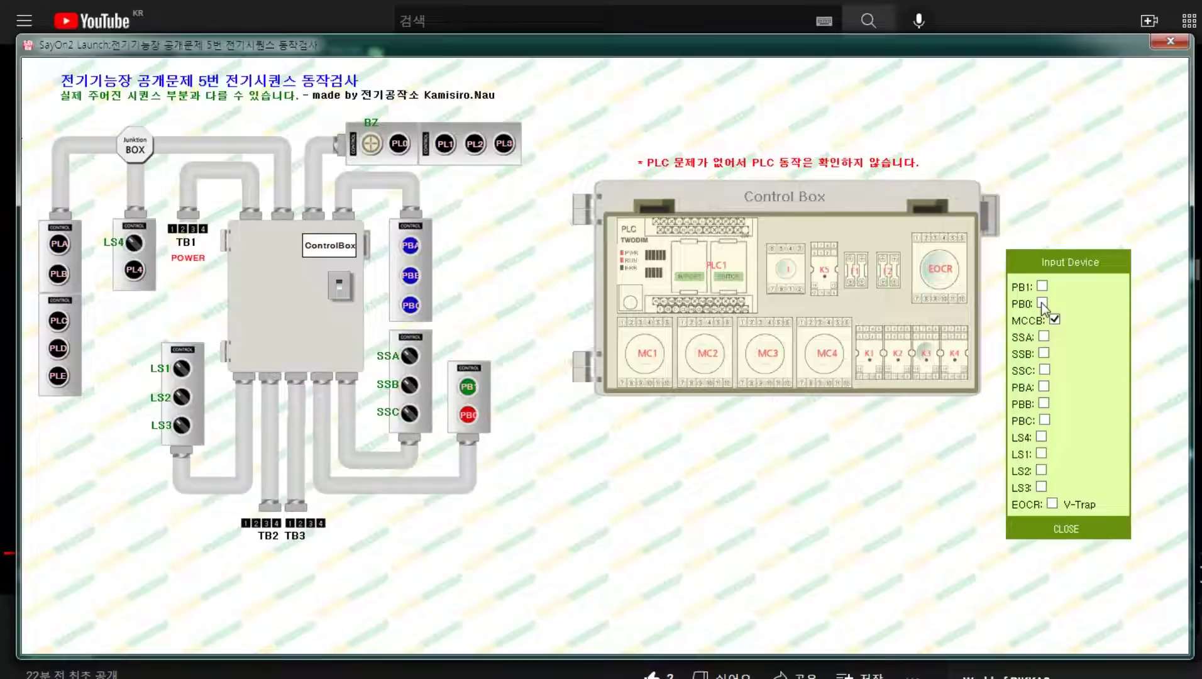
{"action": "left_click", "coordinate": [1041, 302]}
{"action": "left_click", "coordinate": [1042, 302]}
Restart with LS1 and a momentary PB1, release LS1, pulse LS2 and LS4, and trip and reset the EOCR V-Trap
{"action": "left_click", "coordinate": [1040, 454]}
{"action": "left_click", "coordinate": [1042, 286]}
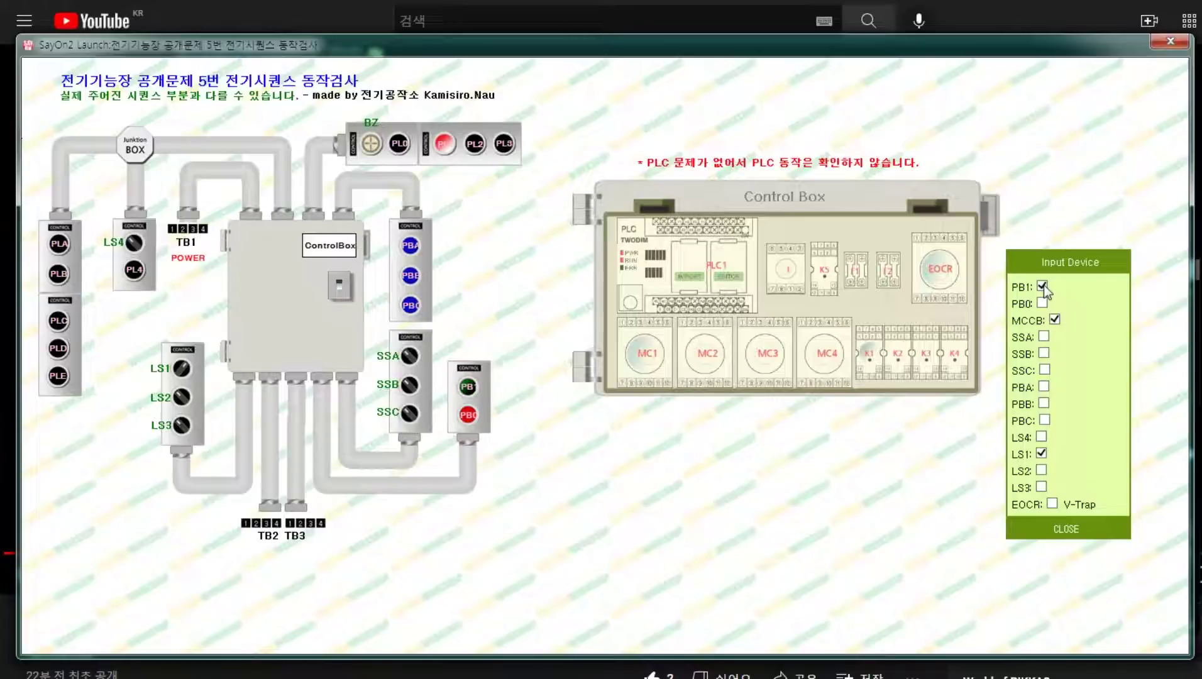
{"action": "left_click", "coordinate": [1041, 454]}
{"action": "left_click", "coordinate": [1041, 469]}
{"action": "left_click", "coordinate": [1045, 470]}
{"action": "left_click", "coordinate": [1041, 438]}
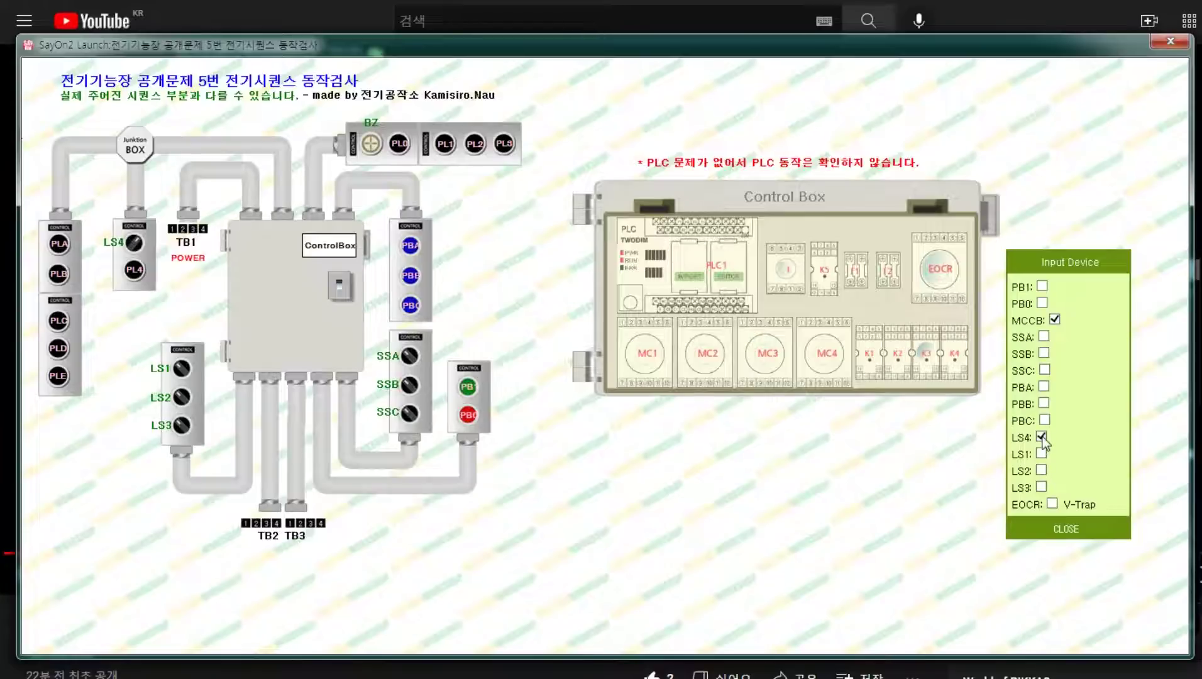
{"action": "left_click", "coordinate": [1071, 437]}
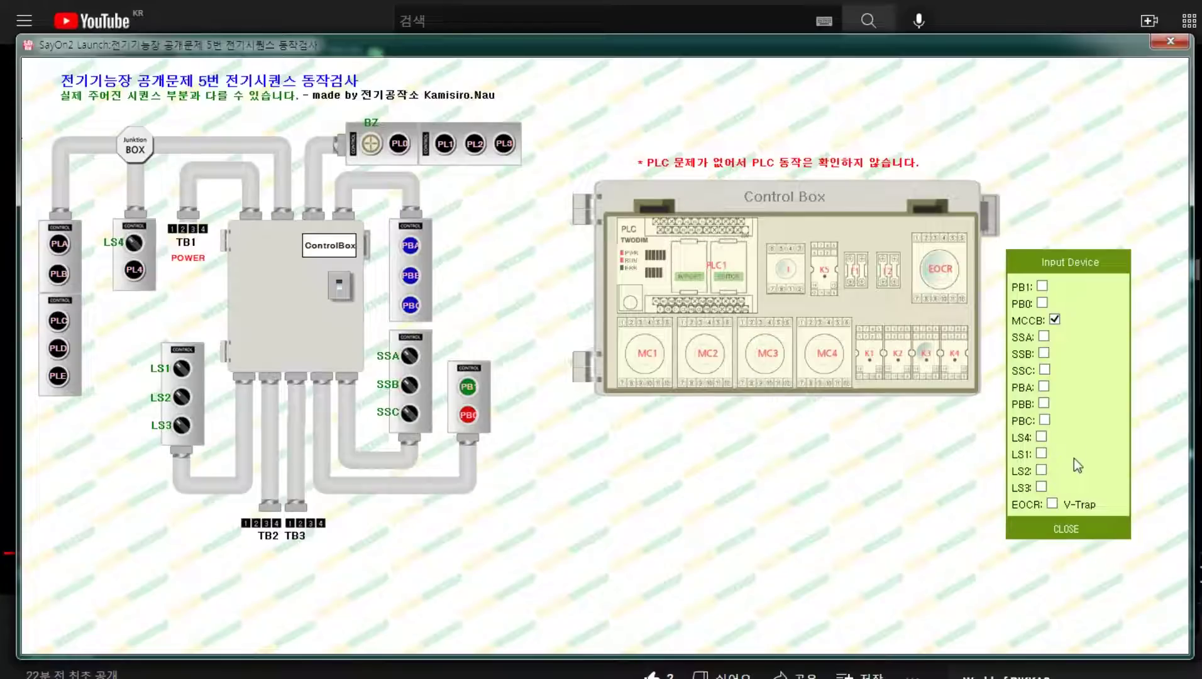
{"action": "left_click", "coordinate": [1052, 503]}
{"action": "left_click", "coordinate": [1052, 503]}
Switch the MCCB off and close the Input Device window and the SayOn2 simulation
{"action": "left_click", "coordinate": [1054, 321]}
{"action": "left_click", "coordinate": [1064, 535]}
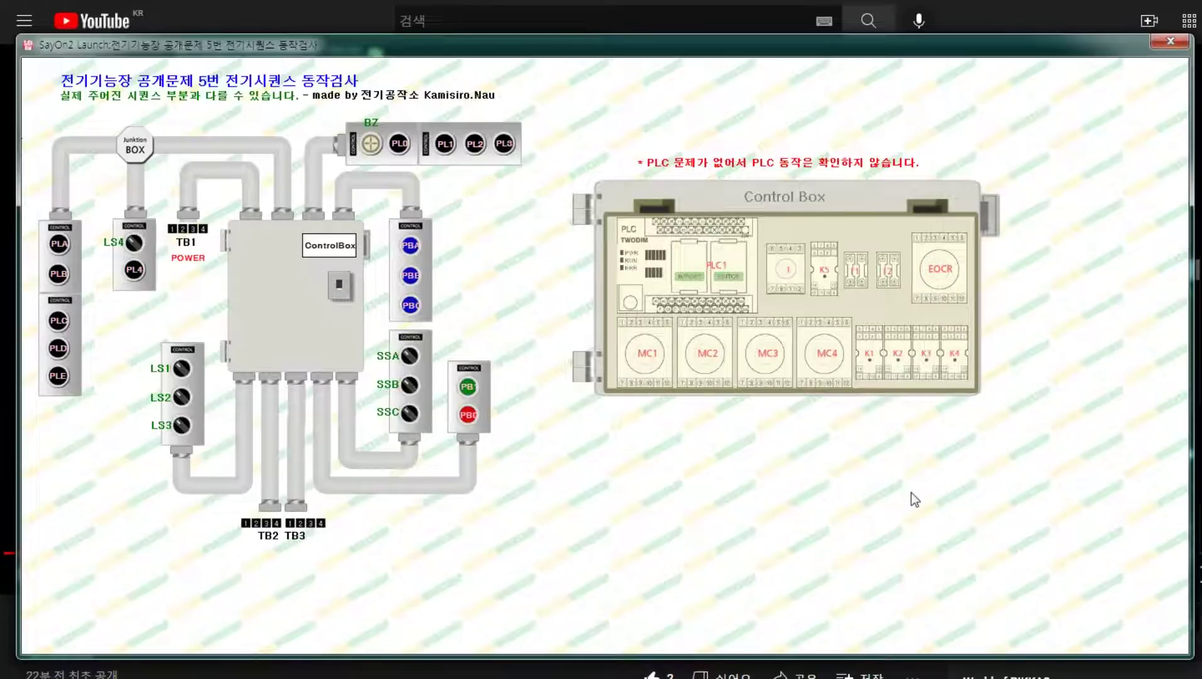
{"action": "left_click", "coordinate": [1164, 45]}
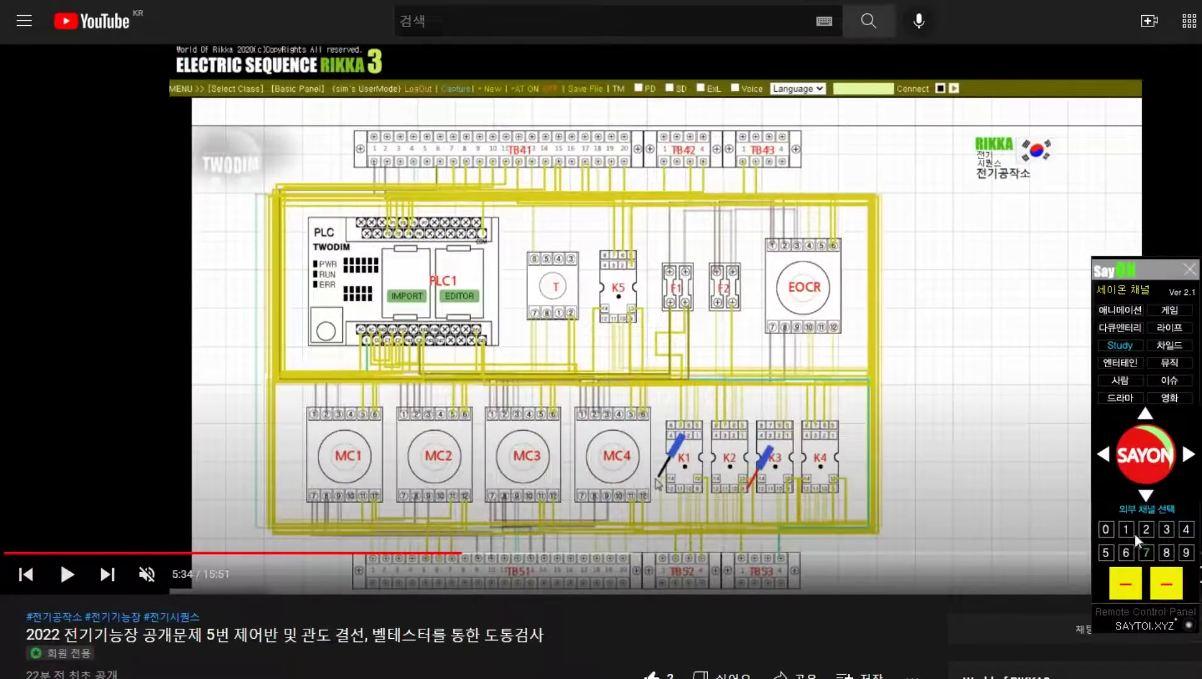
Open SayON external channel 33 and launch the RIKKA electric sequence simulator in an enlarged window
{"action": "double_click", "coordinate": [1165, 533]}
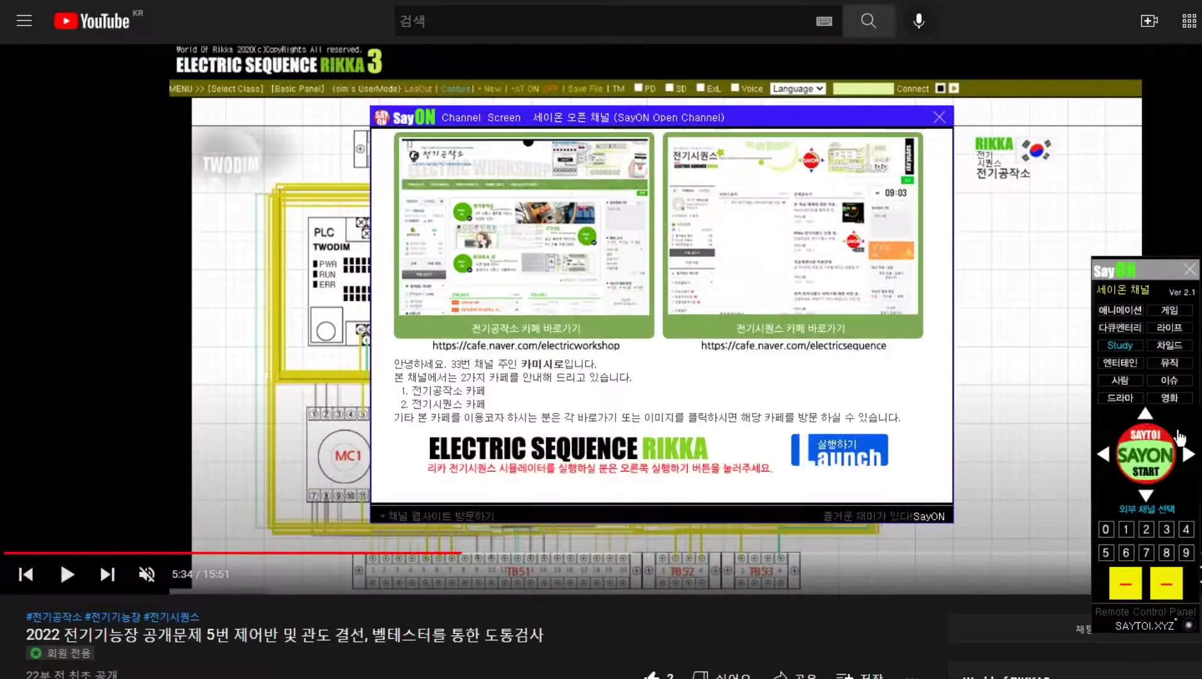
{"action": "left_click", "coordinate": [839, 449]}
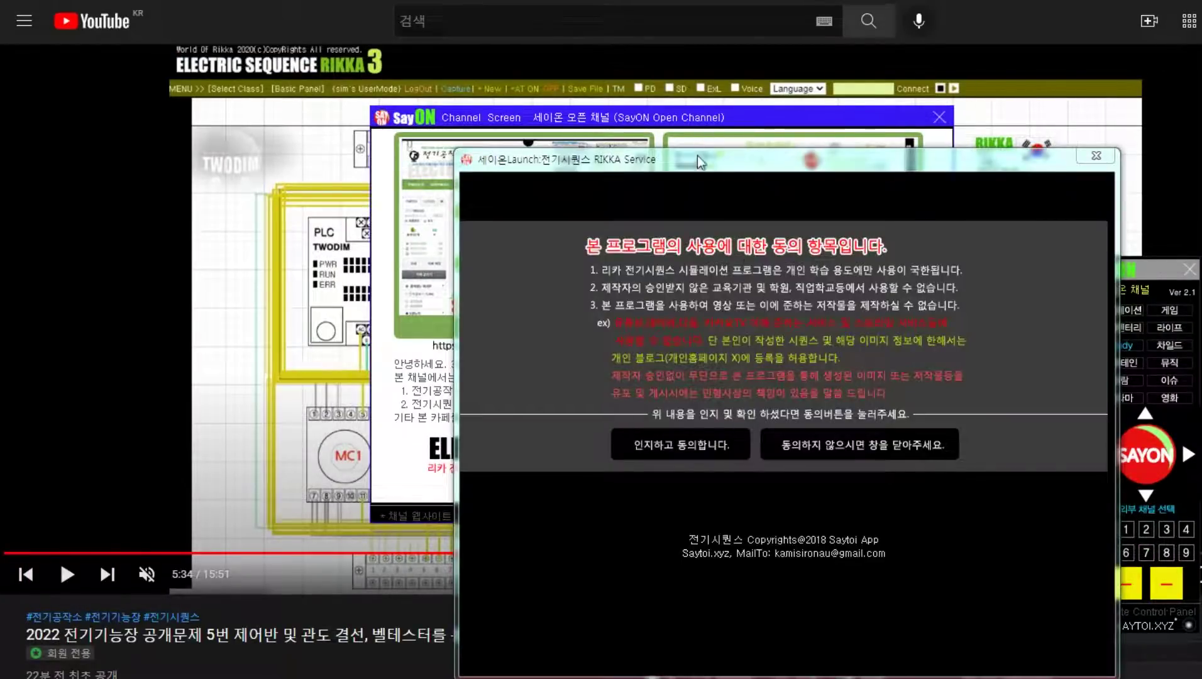
{"action": "left_click_drag", "start_coordinate": [697, 154], "coordinate": [319, 28]}
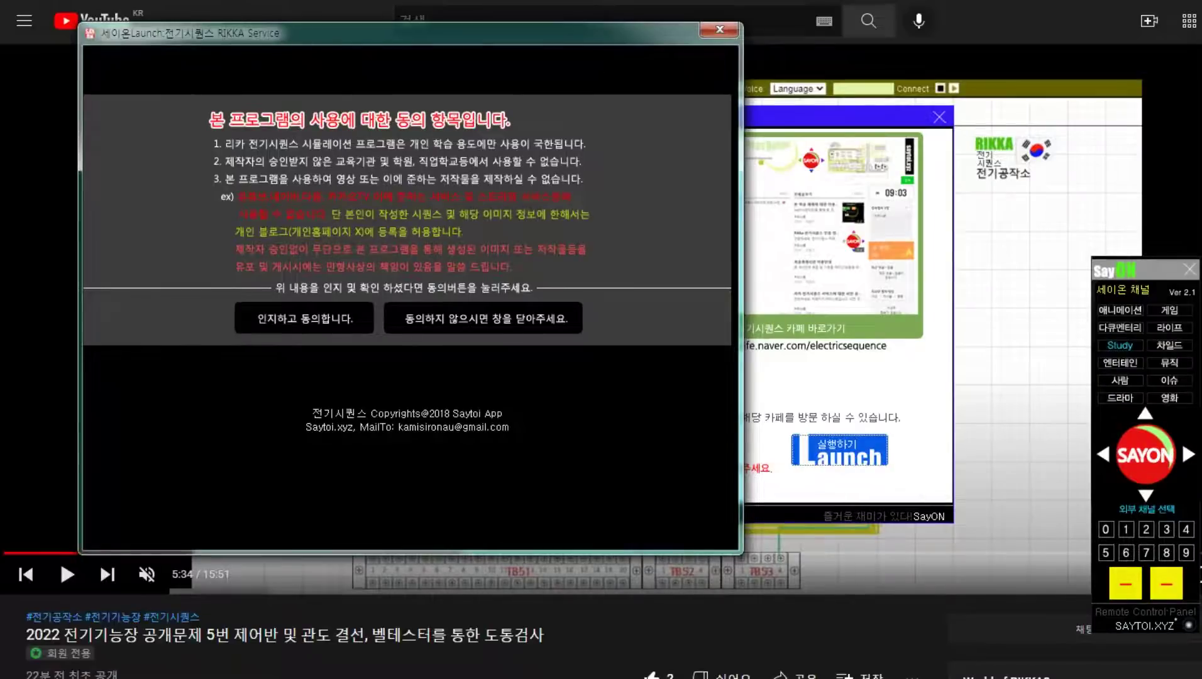
{"action": "left_click_drag", "start_coordinate": [741, 553], "coordinate": [1172, 649]}
Agree to the program's usage terms and open the USER BOARD practice board
{"action": "left_click", "coordinate": [493, 355]}
{"action": "left_click_drag", "start_coordinate": [466, 40], "coordinate": [416, 23]}
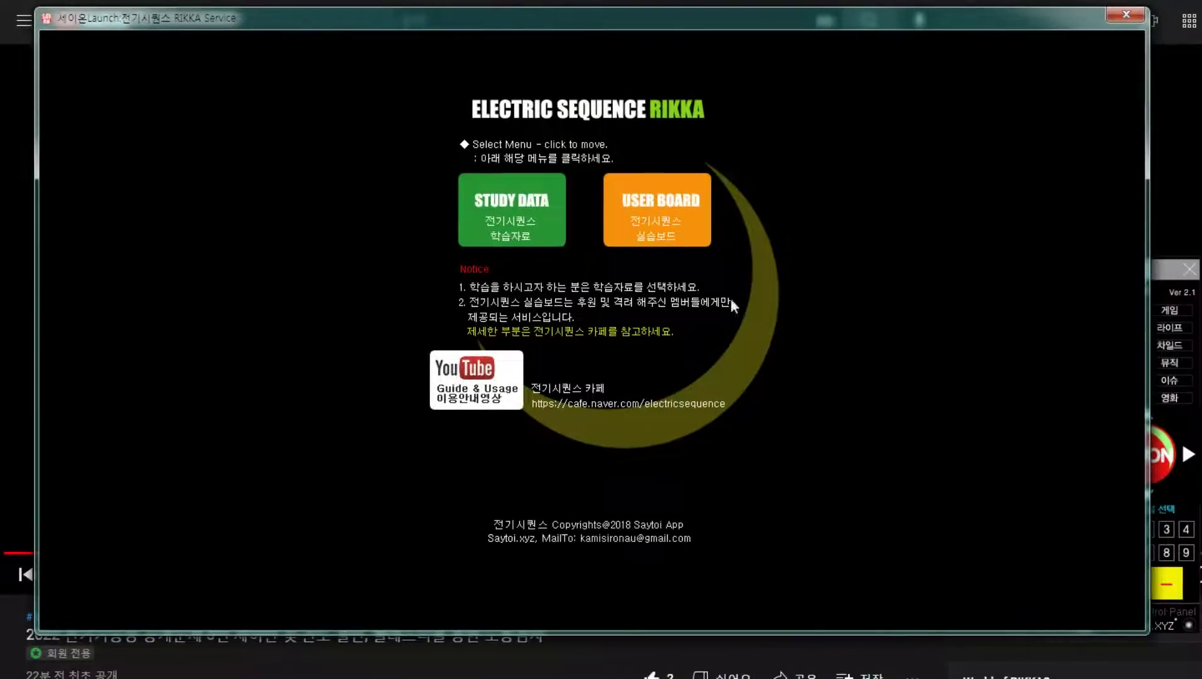
{"action": "left_click", "coordinate": [675, 223]}
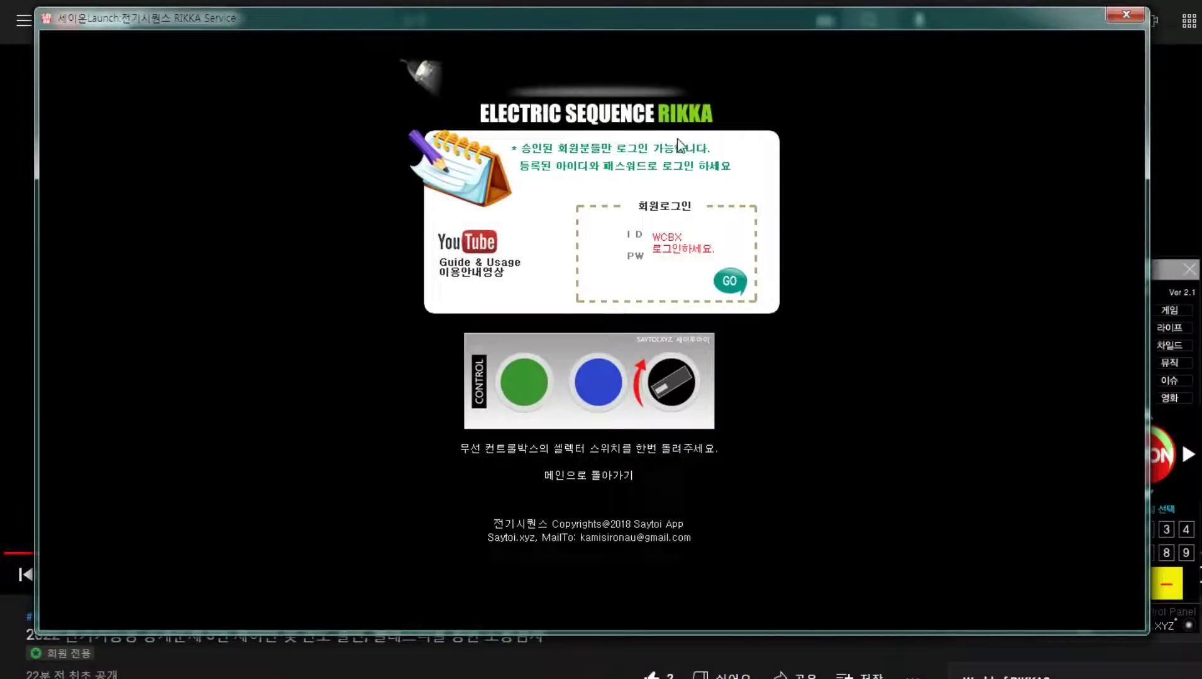